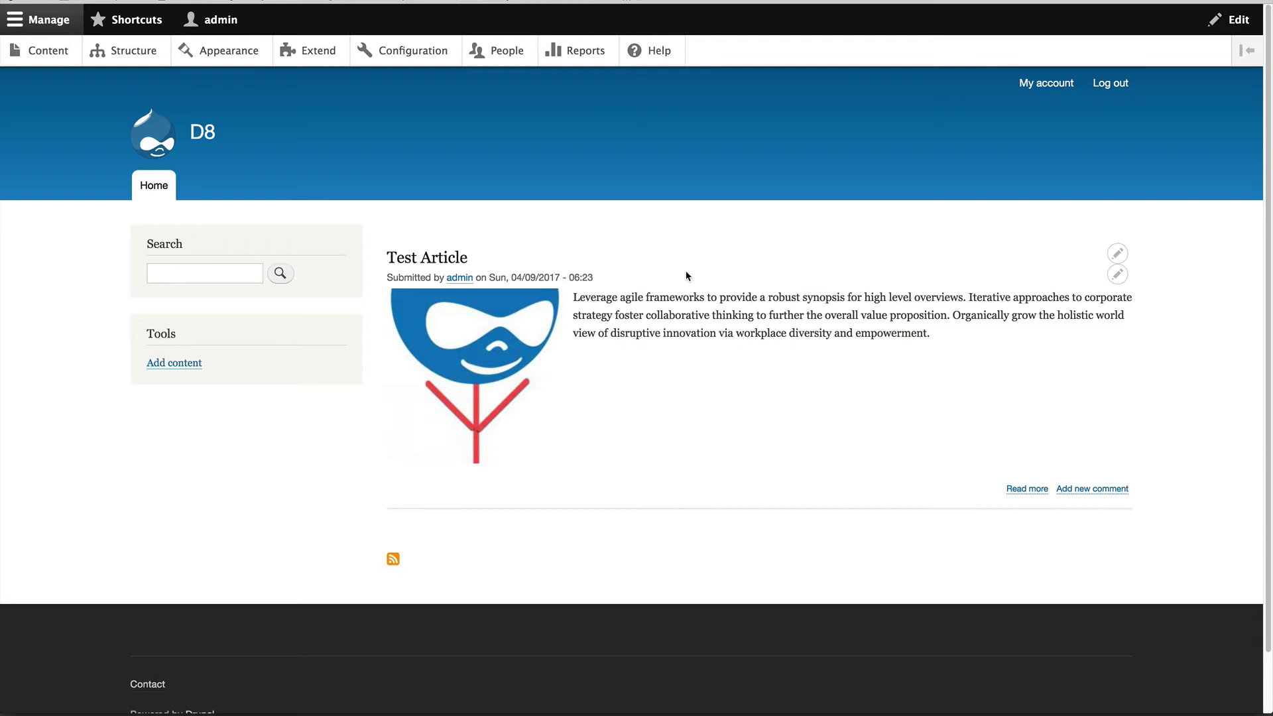
- Open the Test Article page and view its Drupal logo image and body text
click(413, 260)
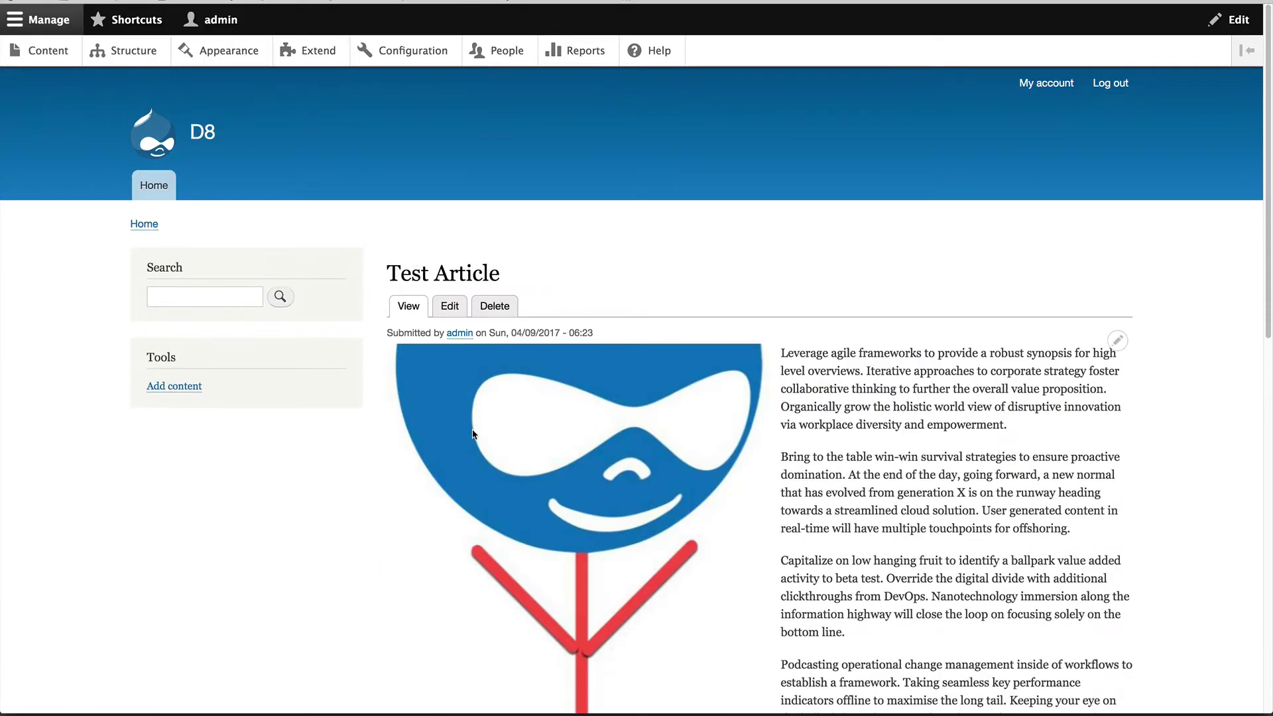
scroll(515, 460, down, 2)
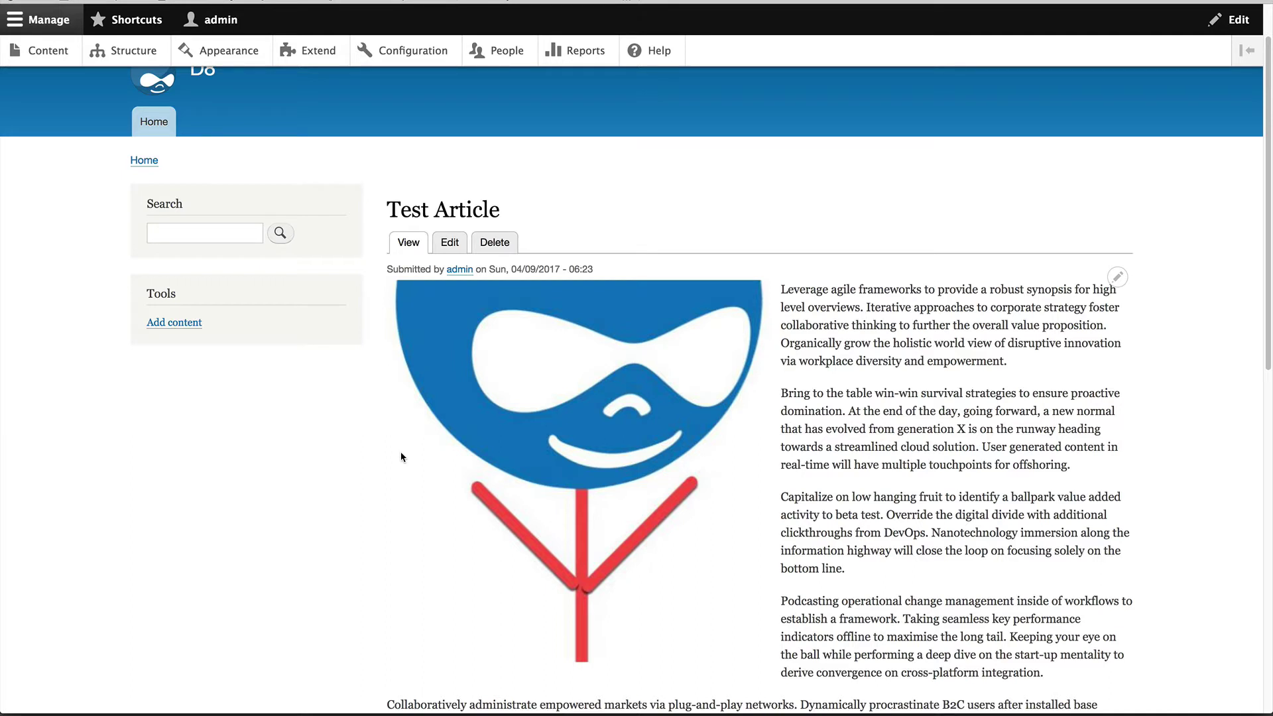
- On the Extend page, filter modules for 'imagewi' and install ImageWidgetCrop
click(339, 59)
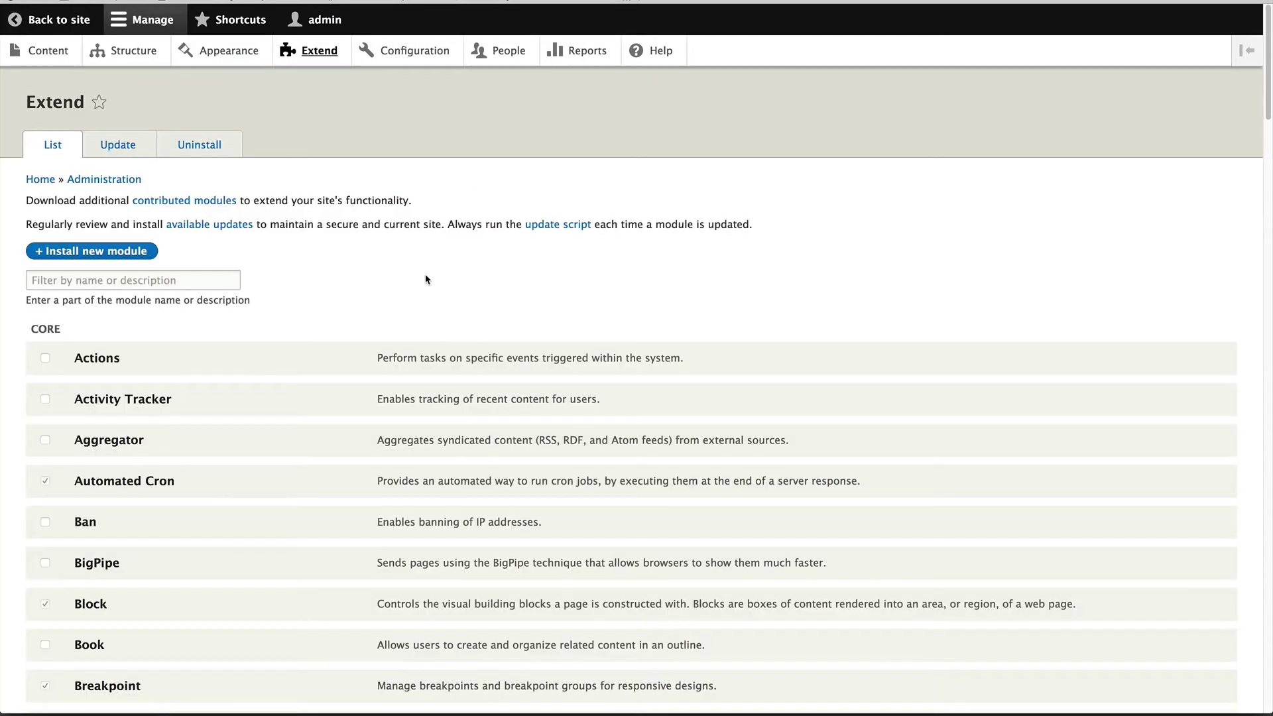
click(162, 285)
text(im)
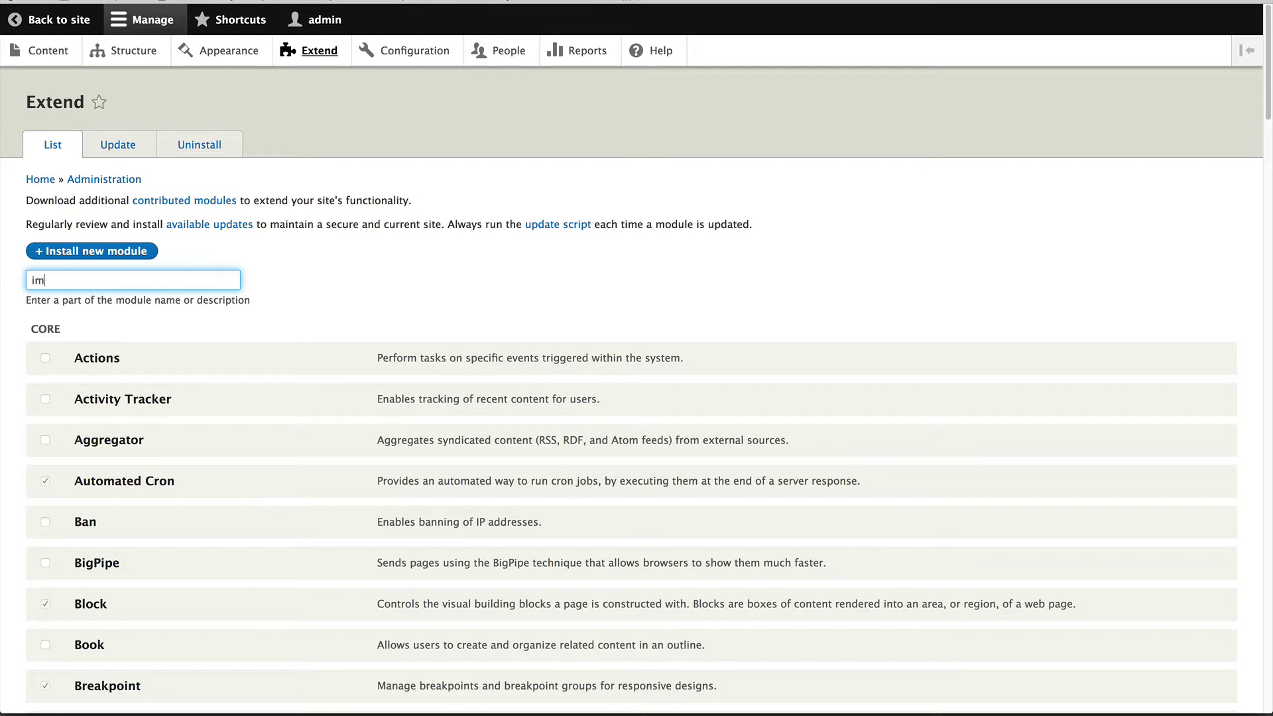
text(agewi)
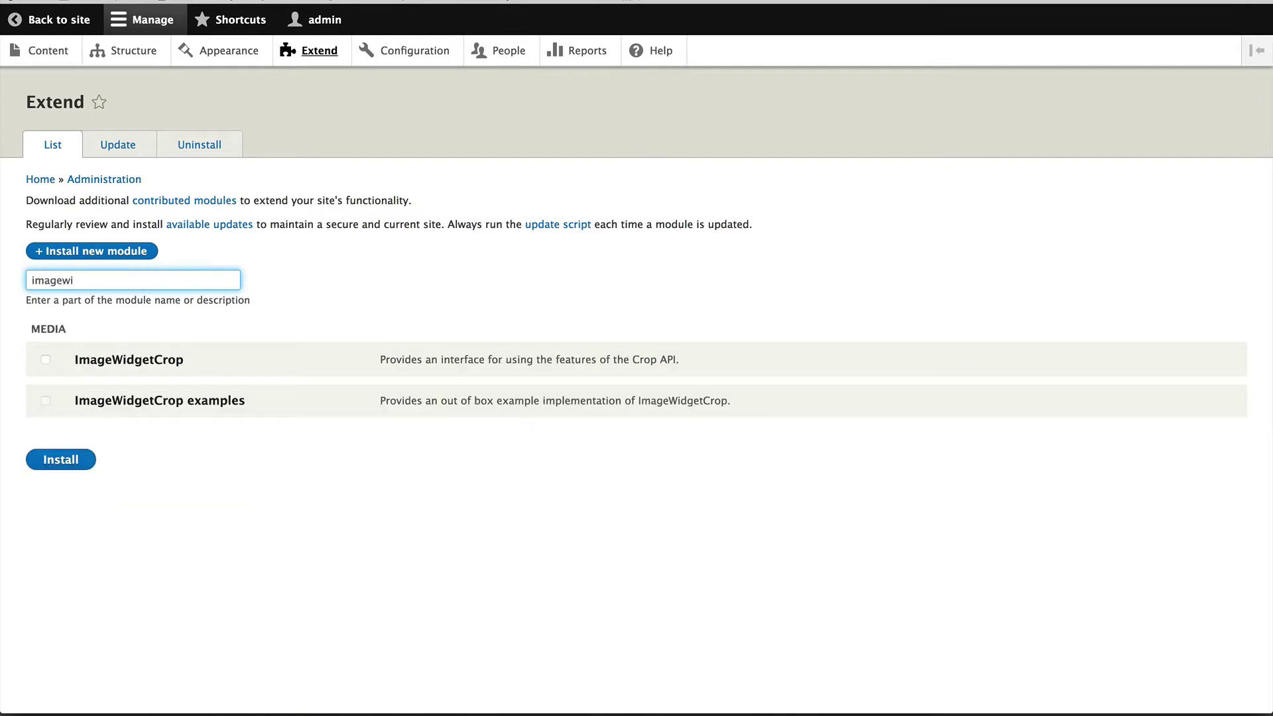
key(BackSpace)
text(wig)
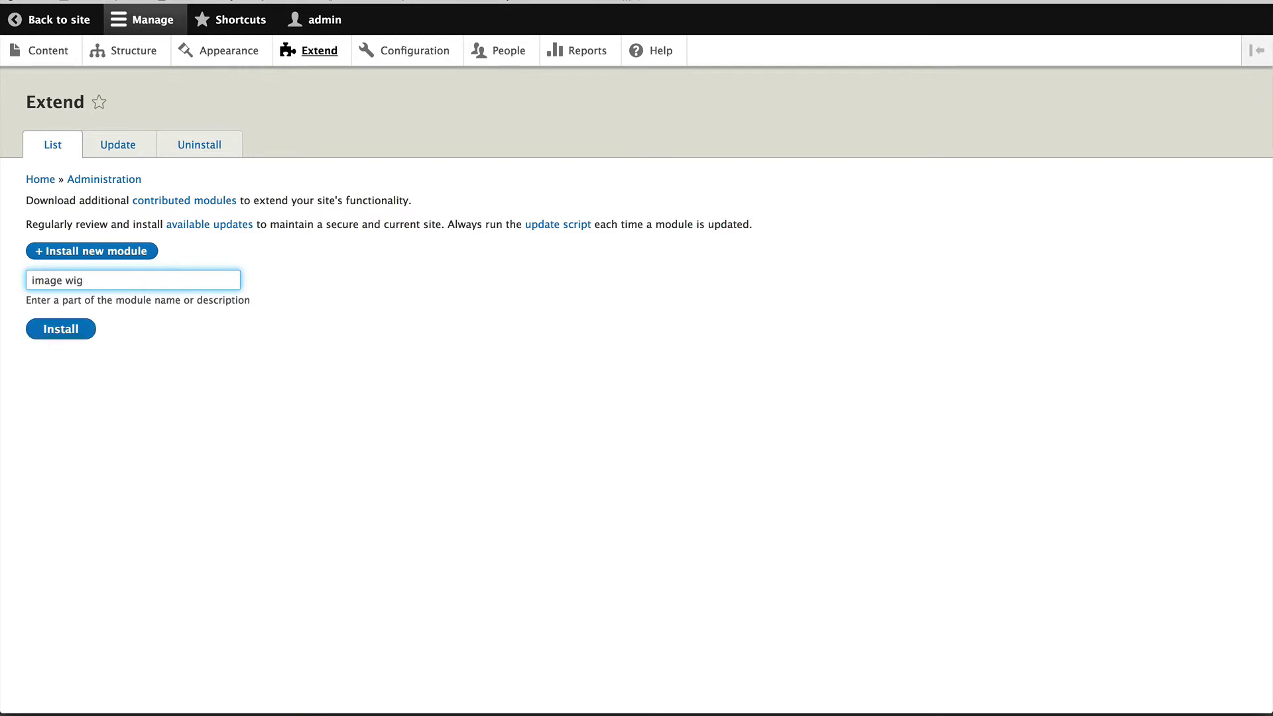
key(BackSpace)
key(BackSpace)
key(BackSpace)
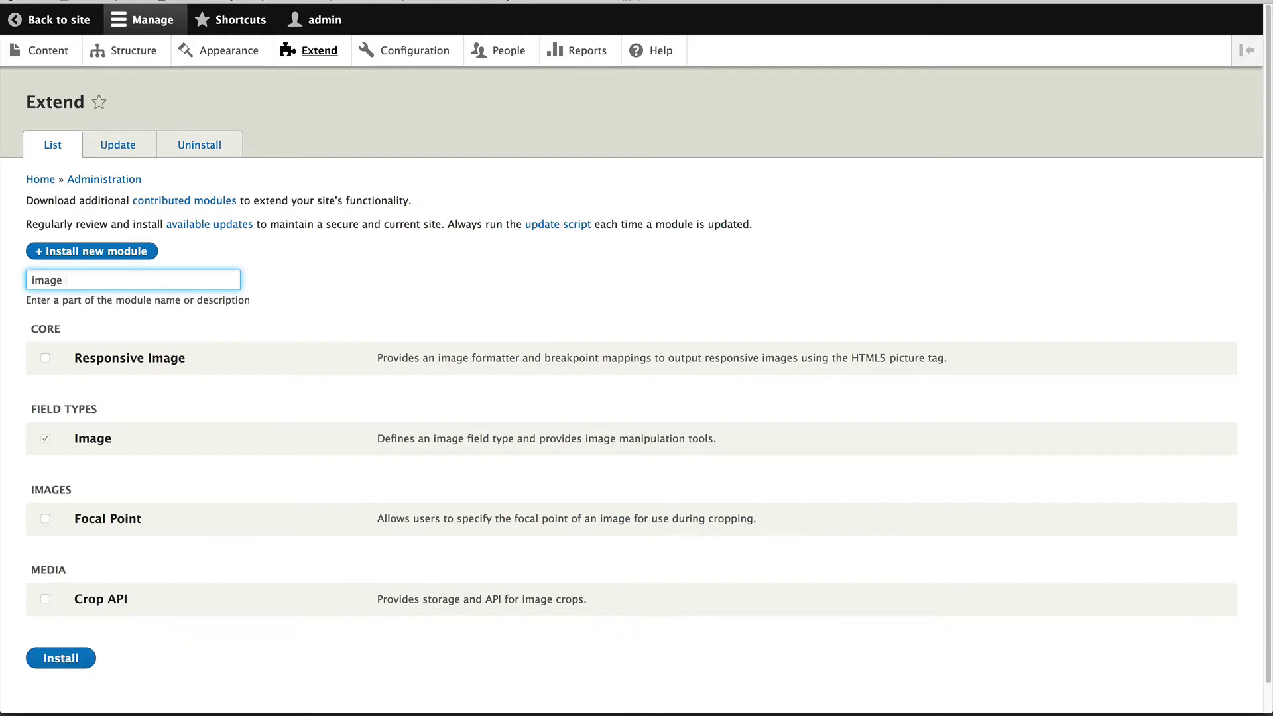
key(BackSpace)
text(wi)
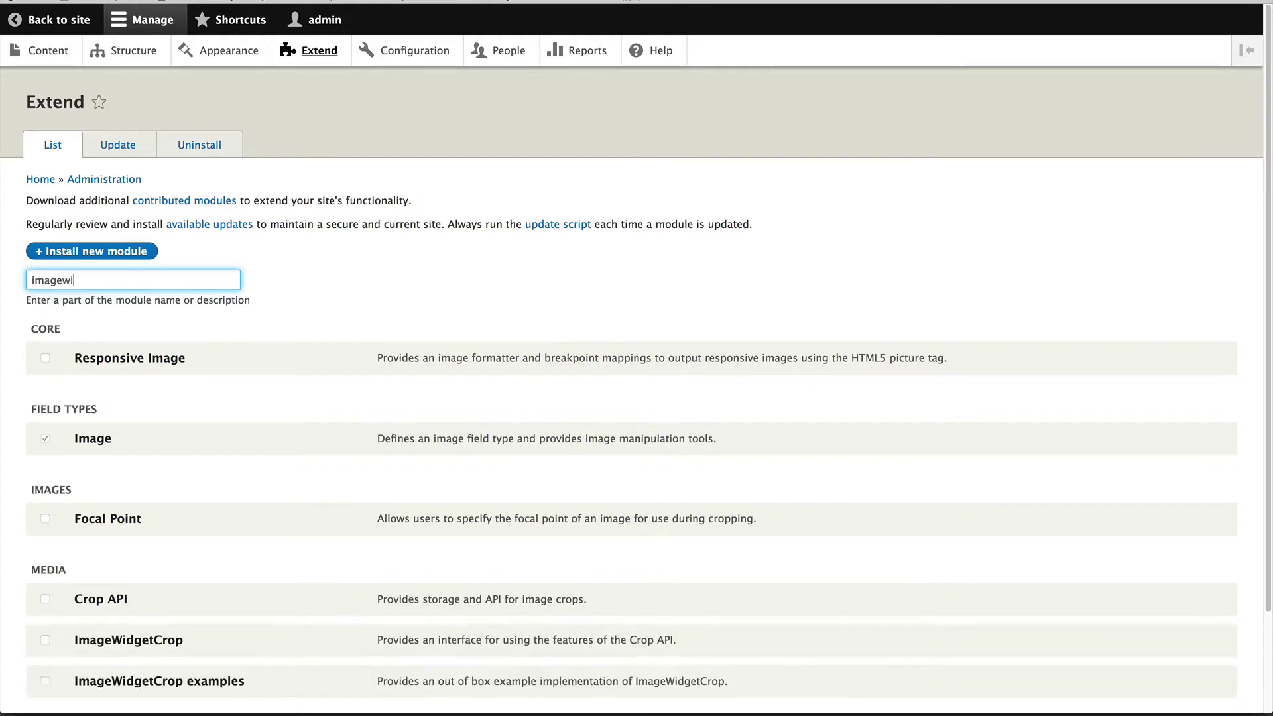
click(131, 367)
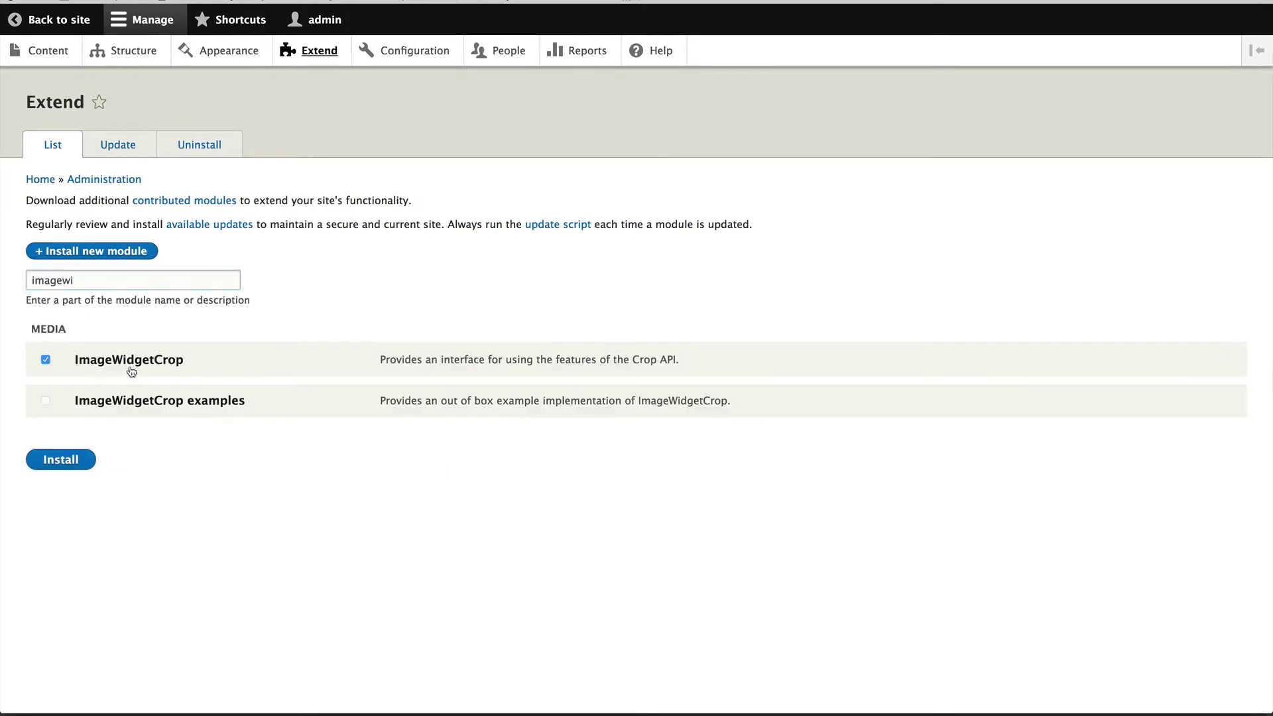
click(74, 462)
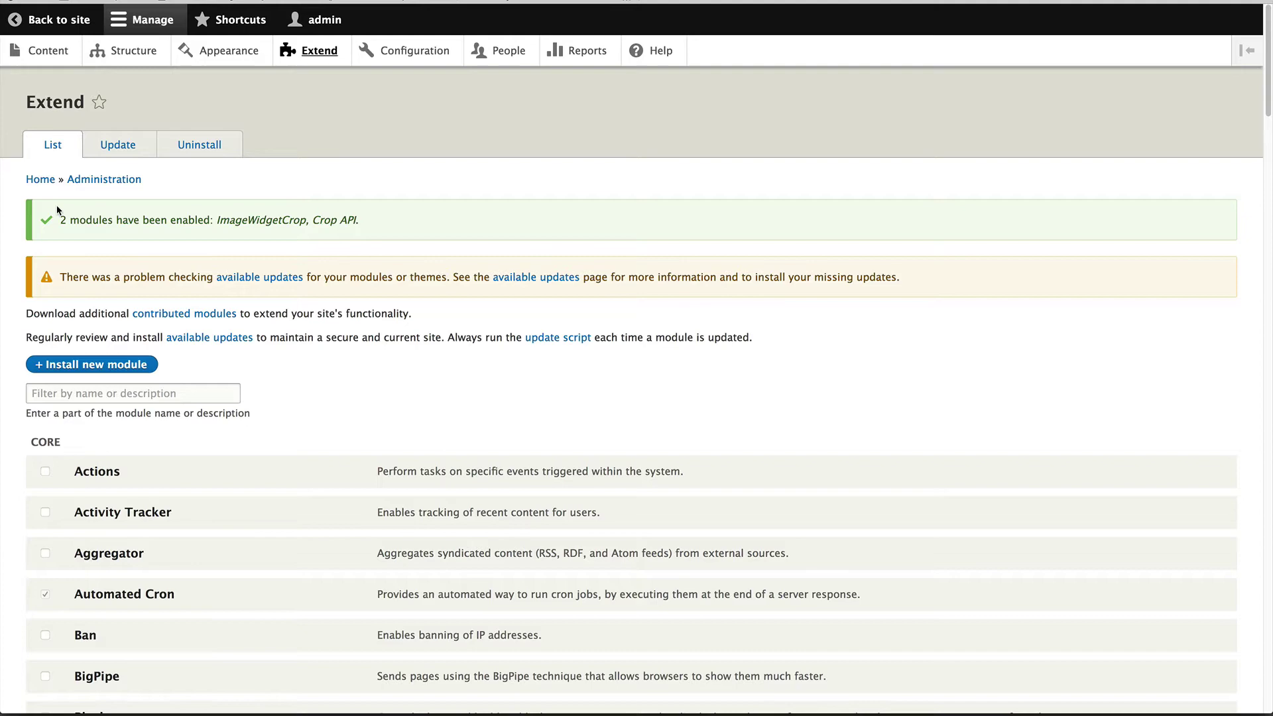
- Go to the Crop types page under Configuration
click(433, 58)
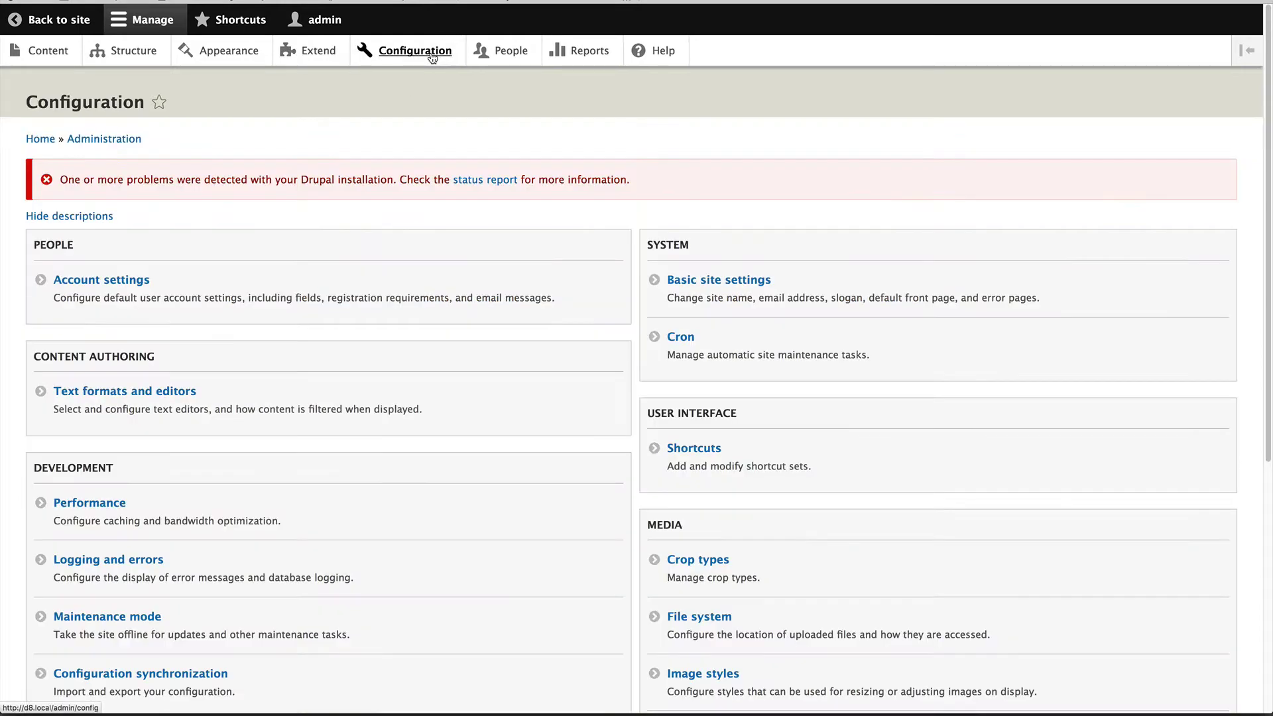
scroll(567, 343, down, 4)
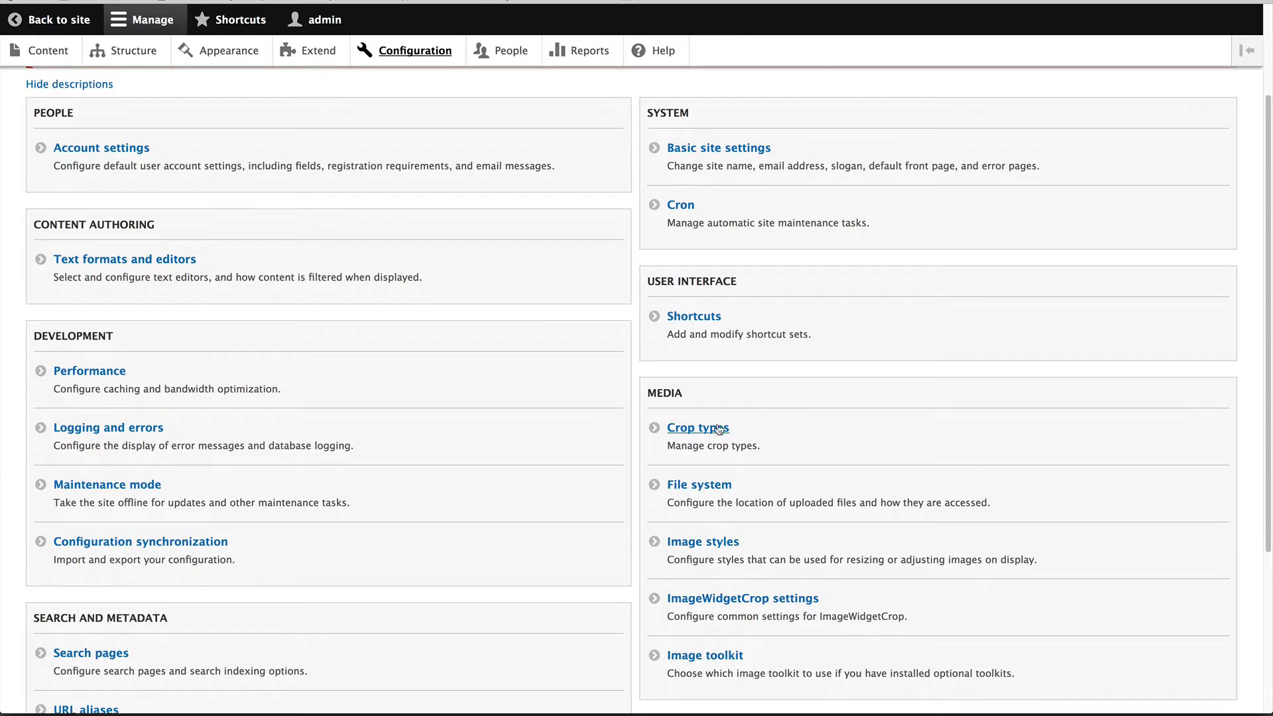
click(718, 428)
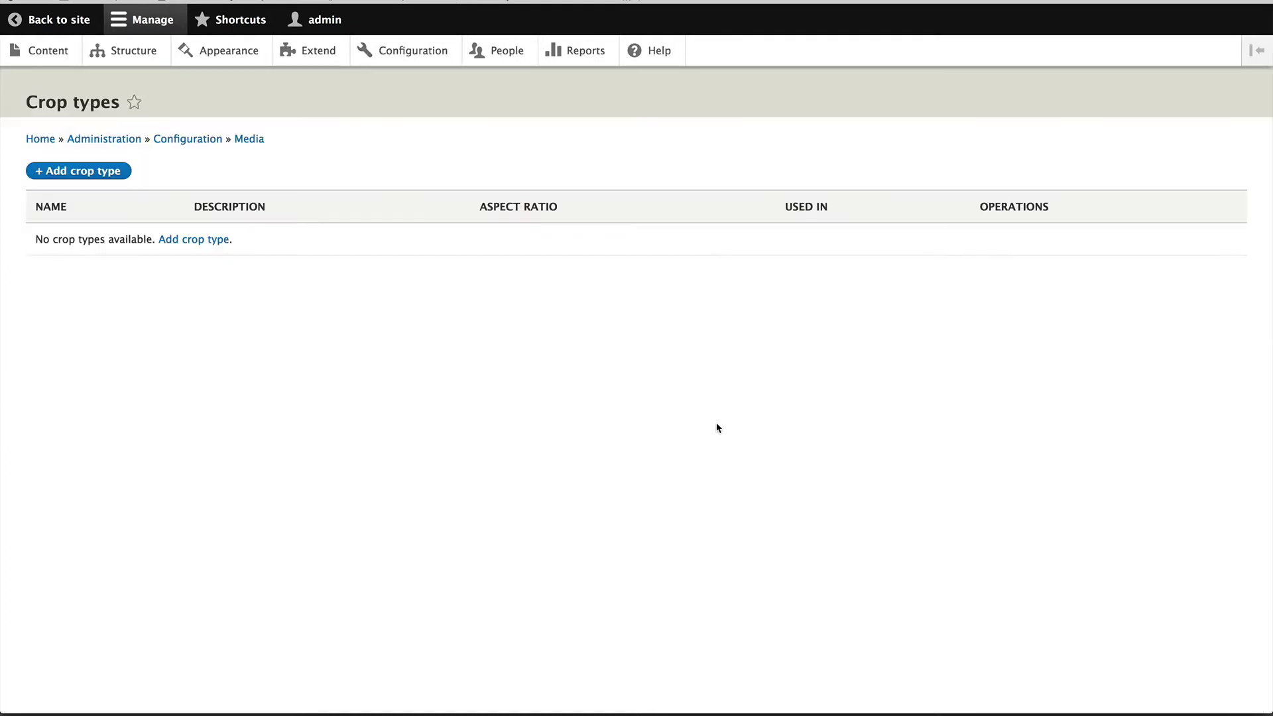
- Add a crop type named Large with a 1:1 aspect ratio and save it
click(98, 175)
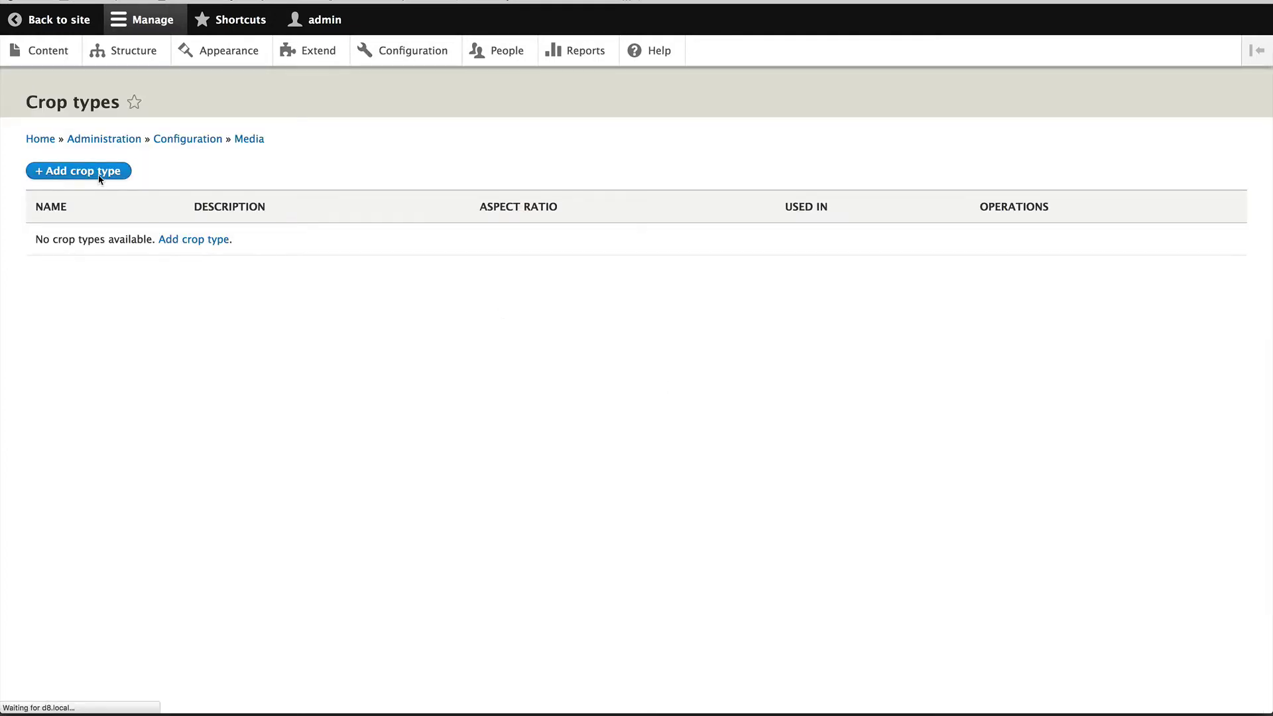
click(97, 181)
text(Lar)
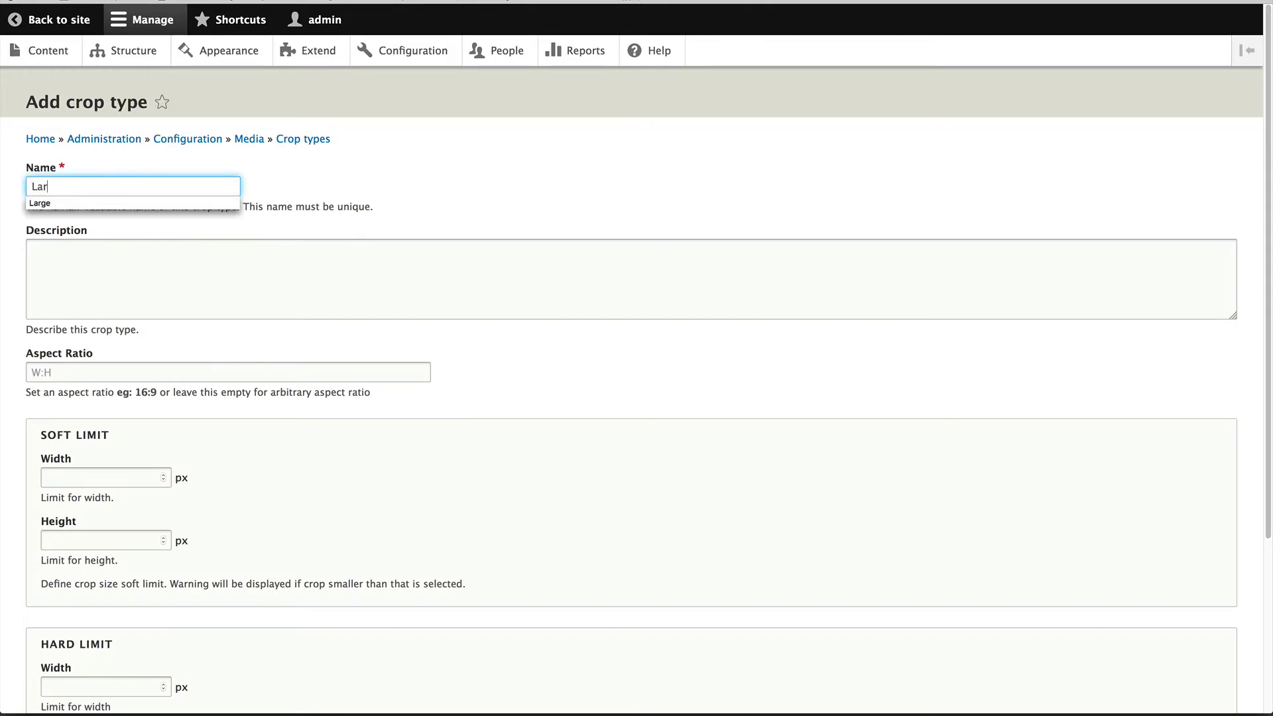
text(ge)
click(96, 369)
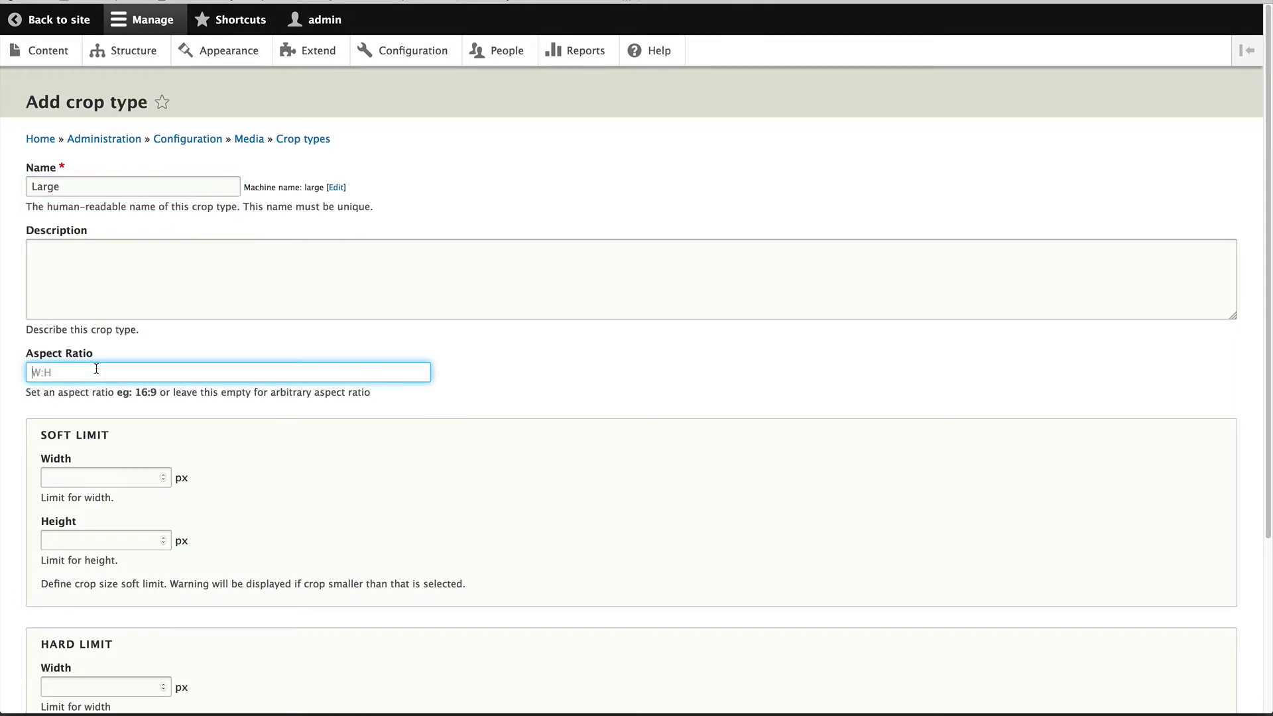
text(1:1)
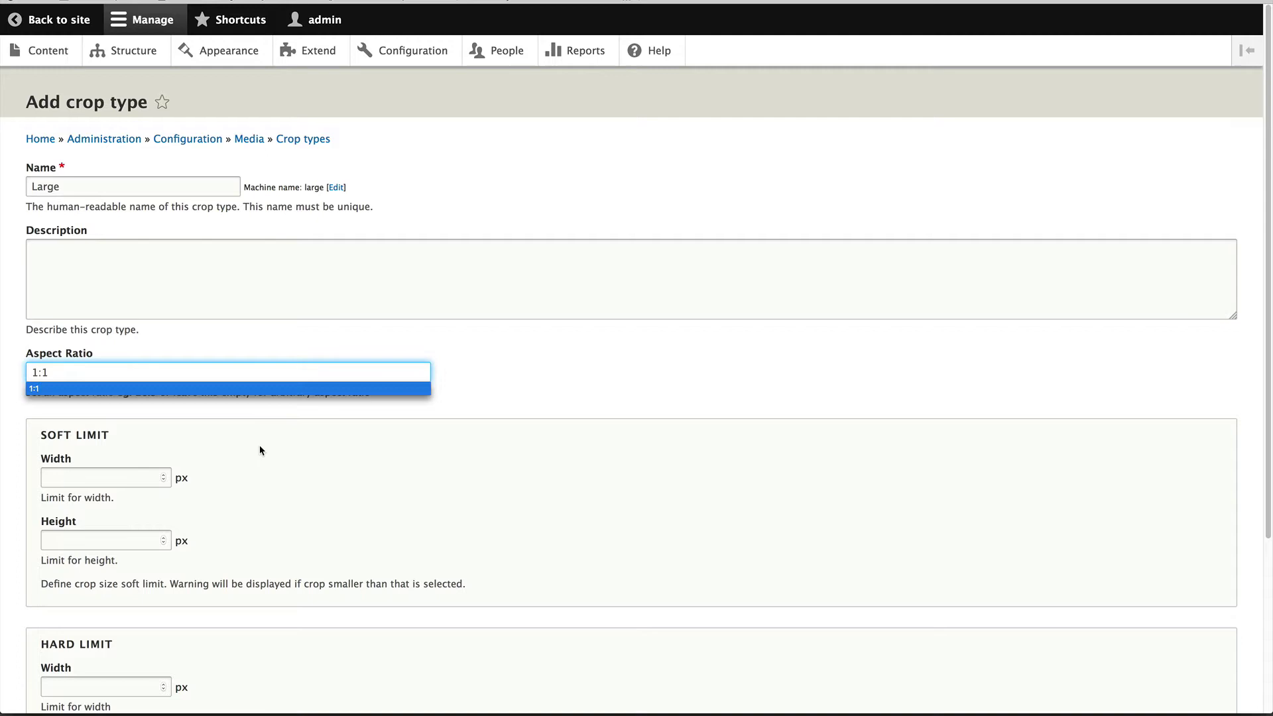
click(260, 450)
scroll(258, 447, down, 3)
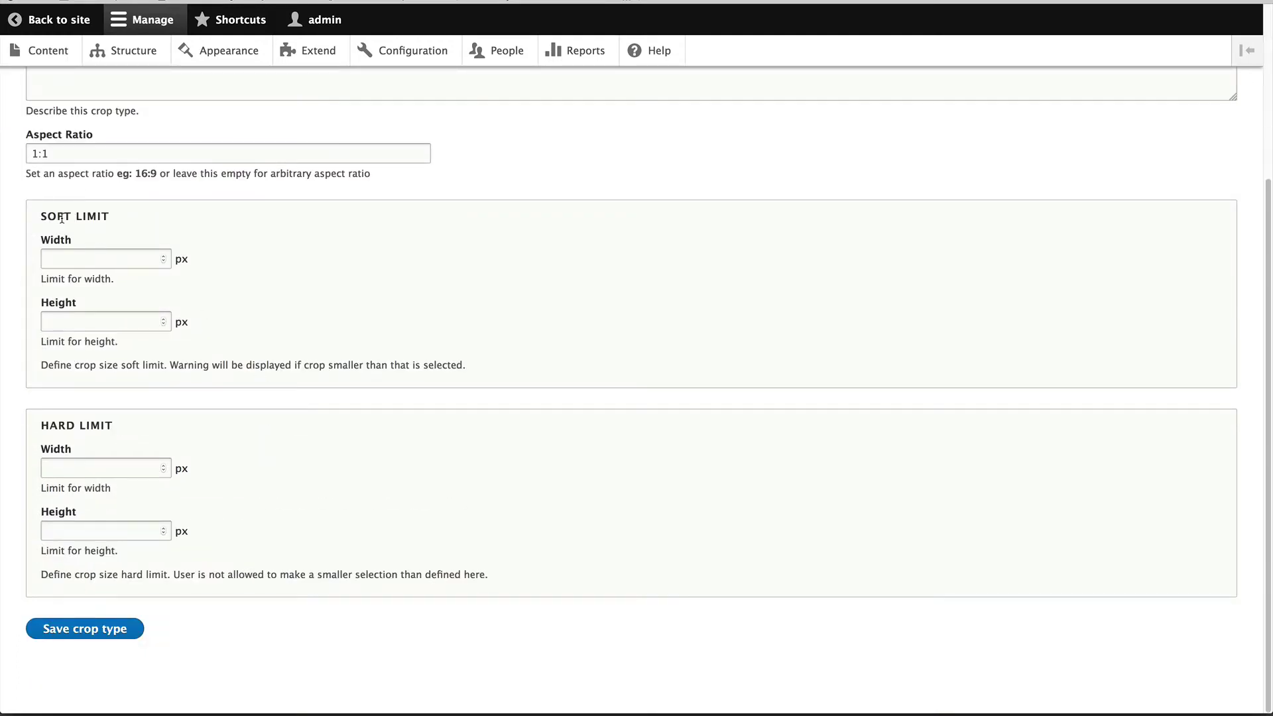
click(66, 639)
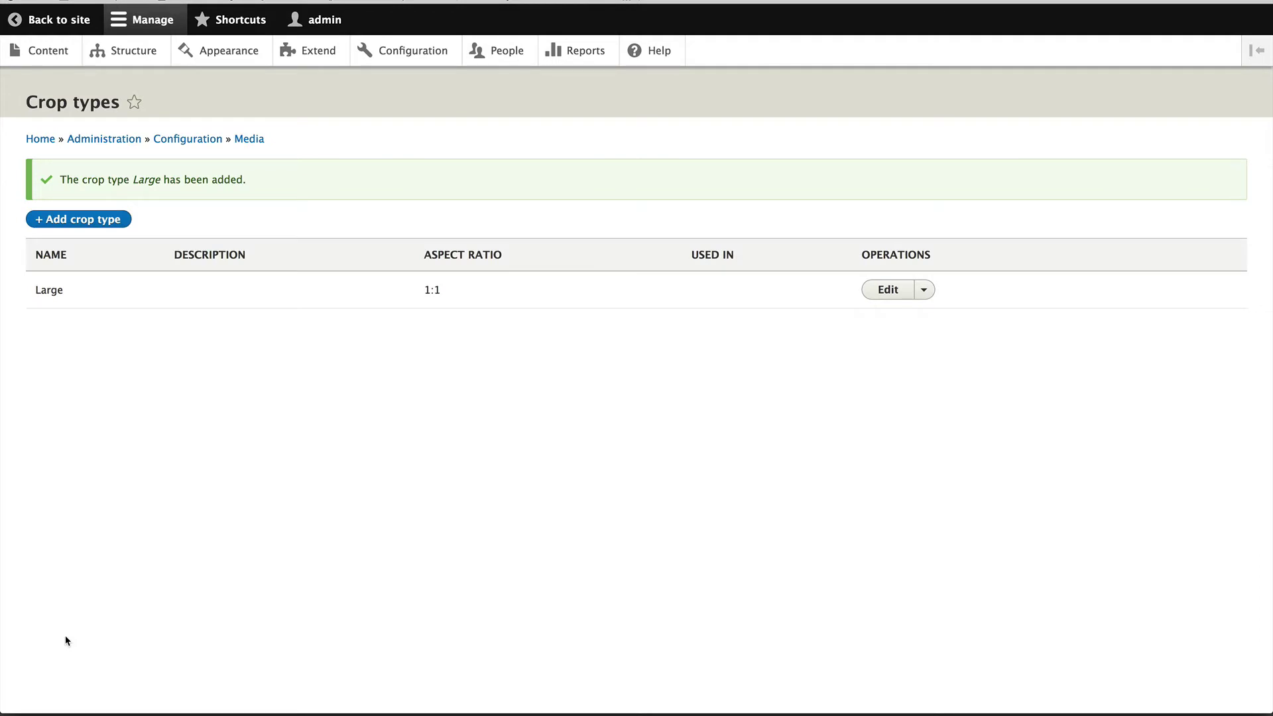
- Open the Large (480×480) image style for editing from the Image styles list
click(198, 143)
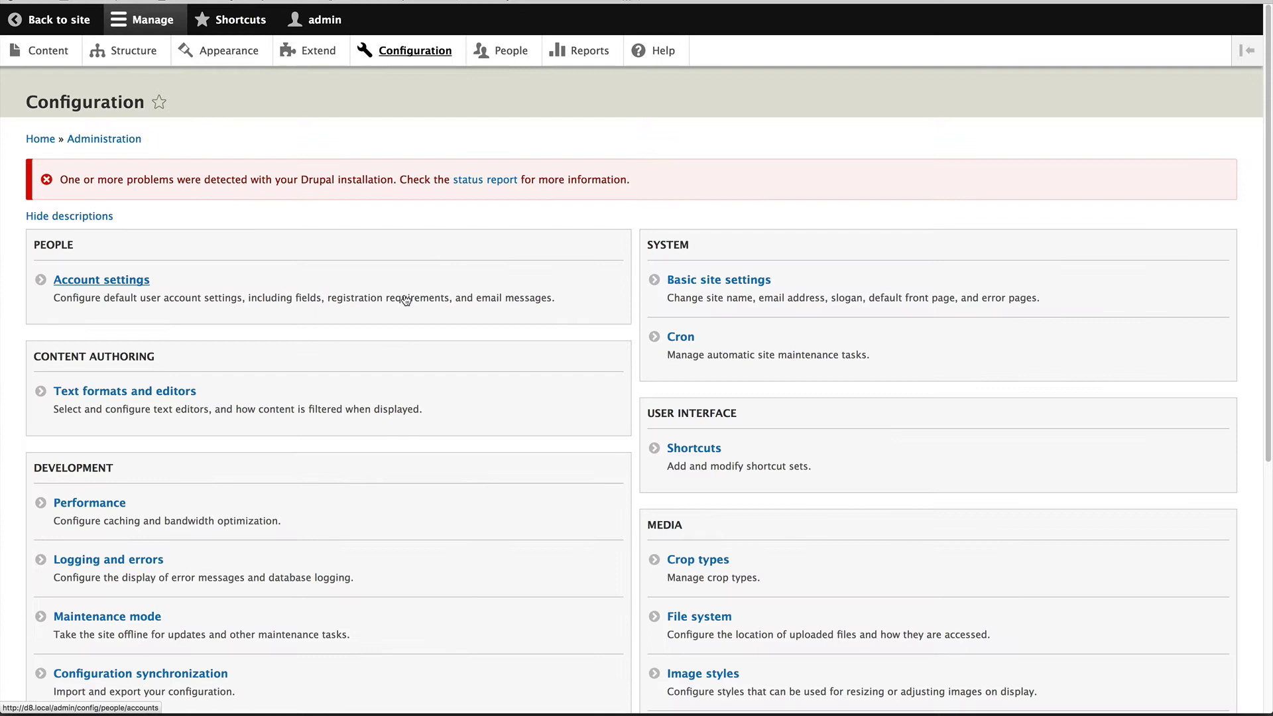
click(701, 674)
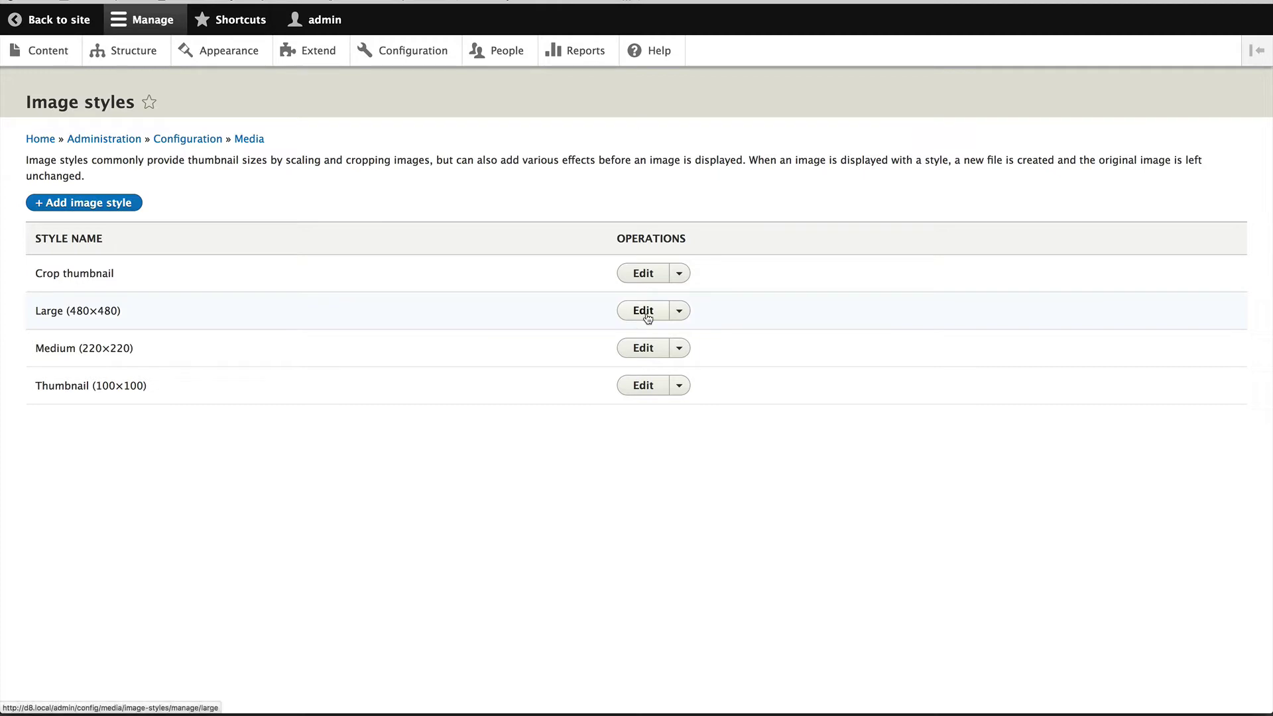
click(620, 313)
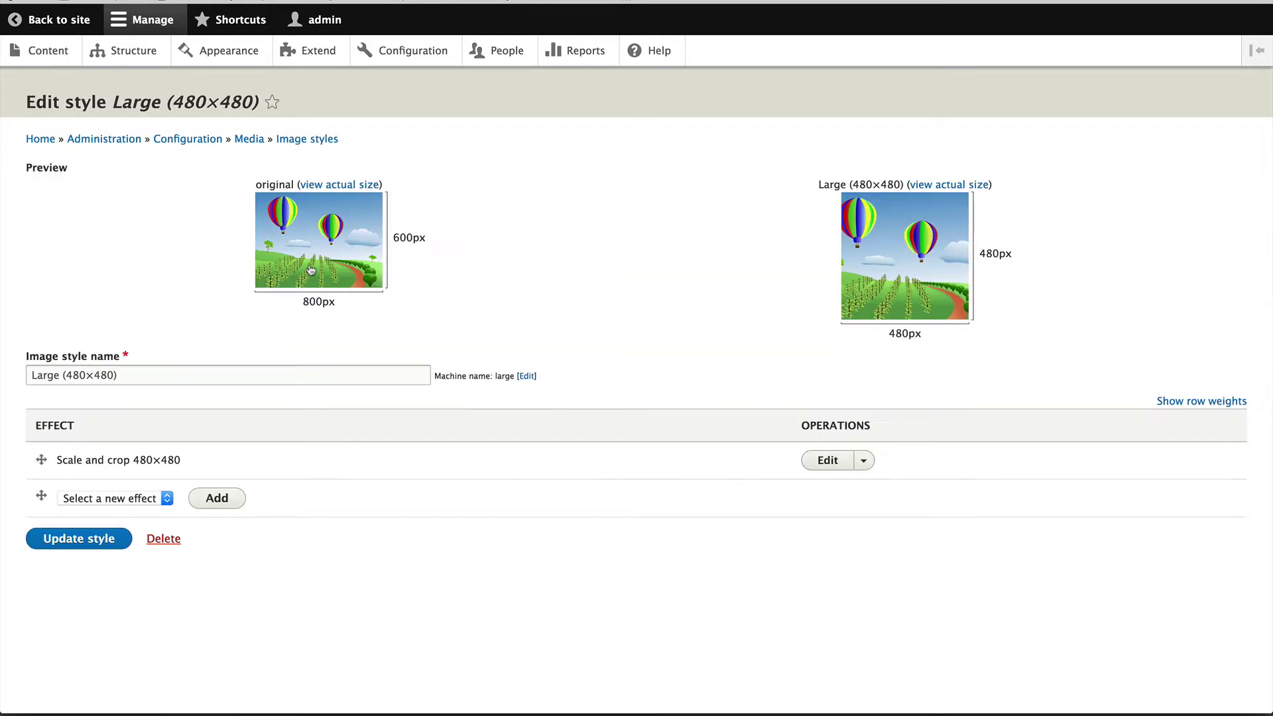
- Add a Manual crop effect with crop type Large to the style
click(123, 502)
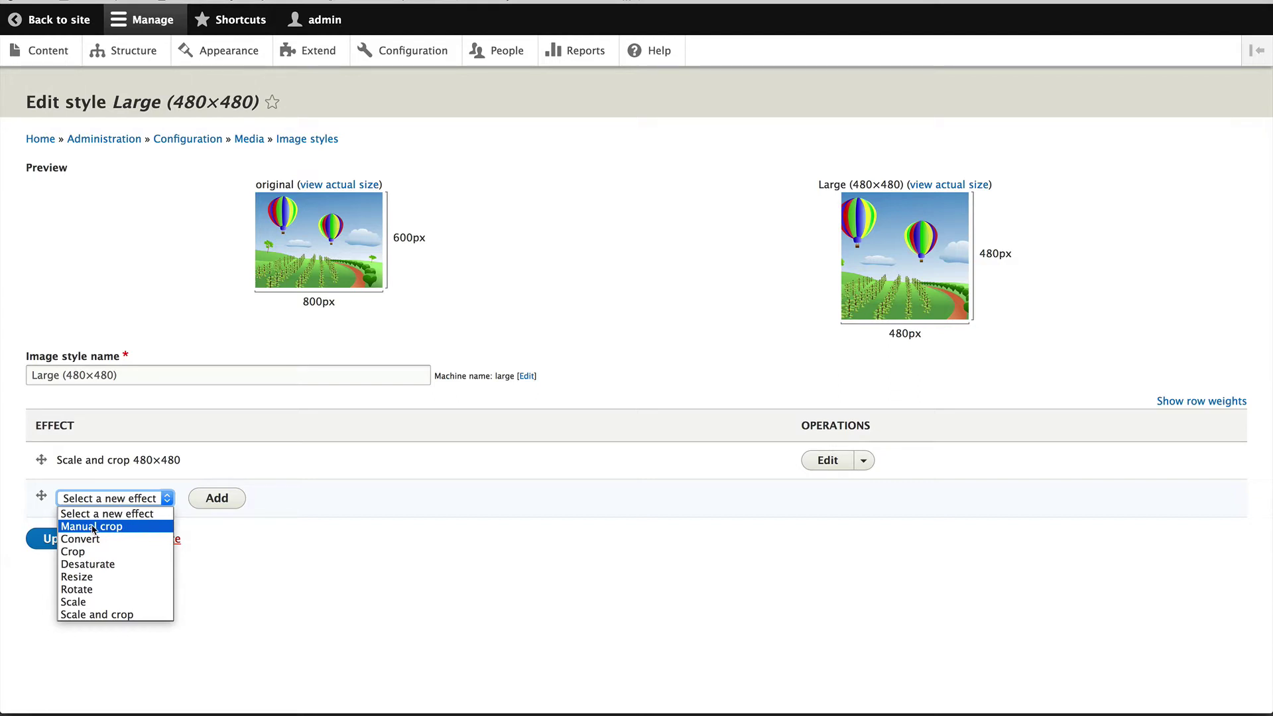
click(134, 527)
click(226, 498)
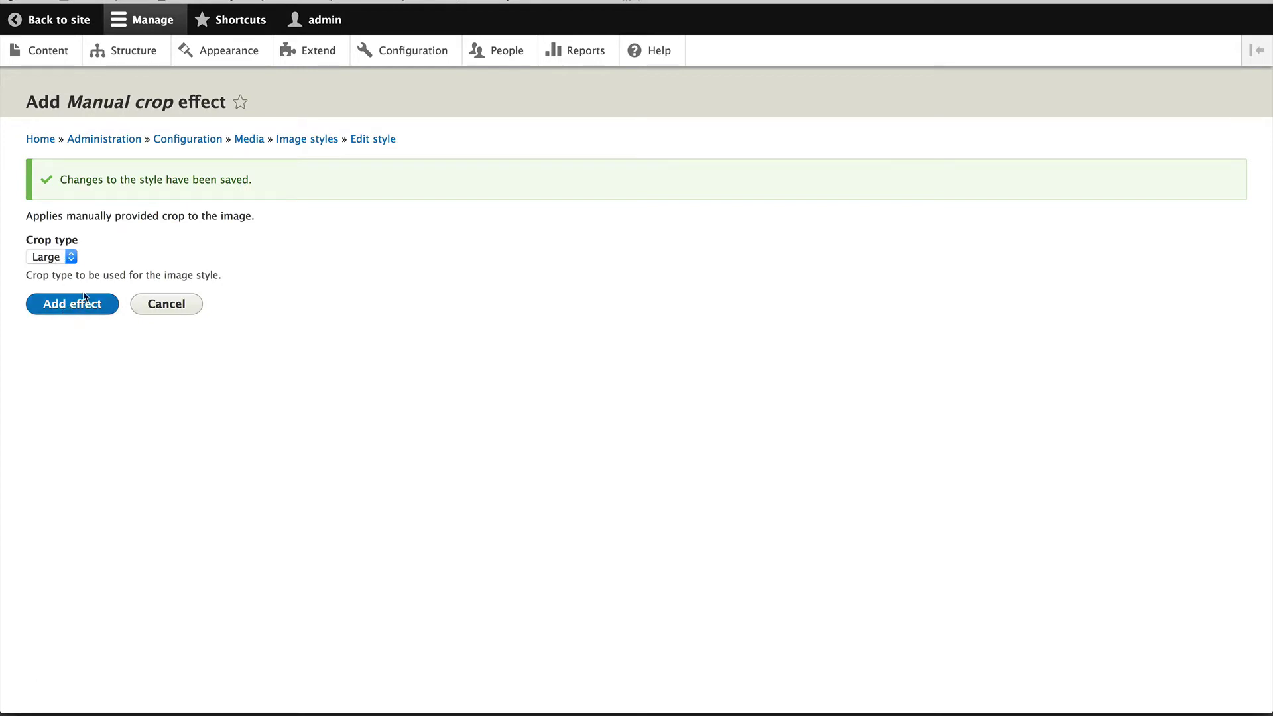
click(71, 257)
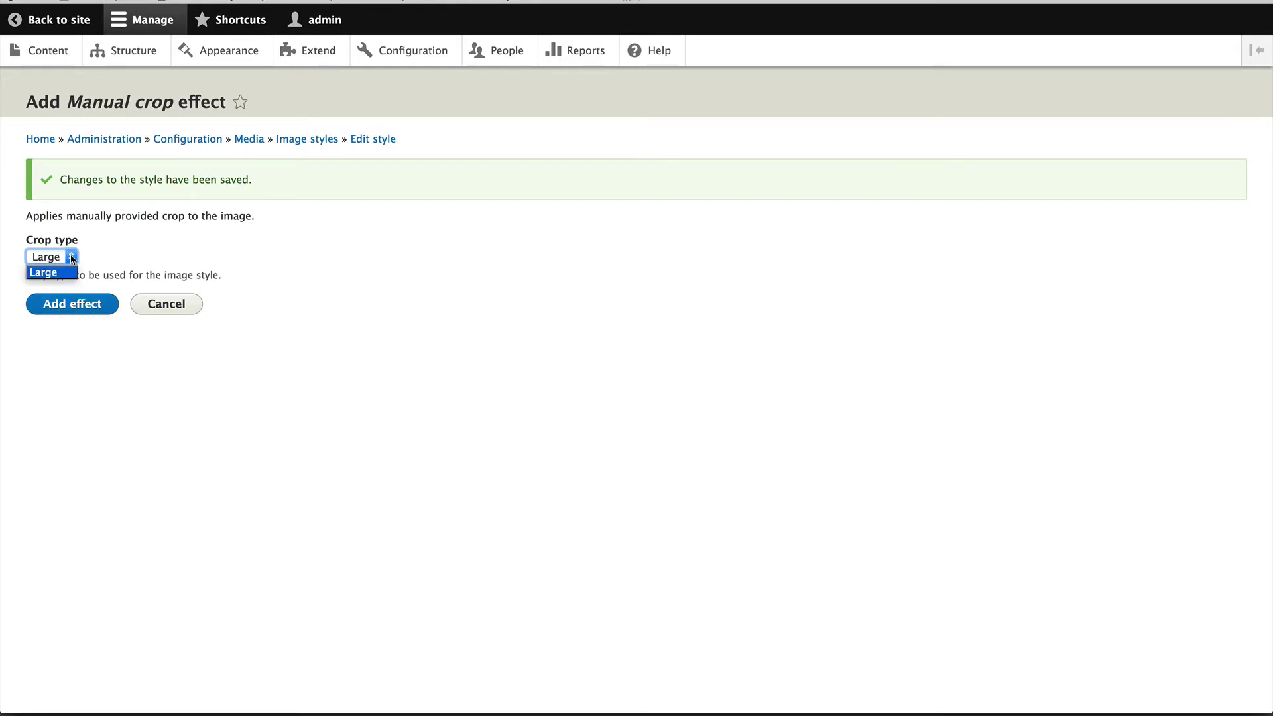
click(70, 272)
click(85, 309)
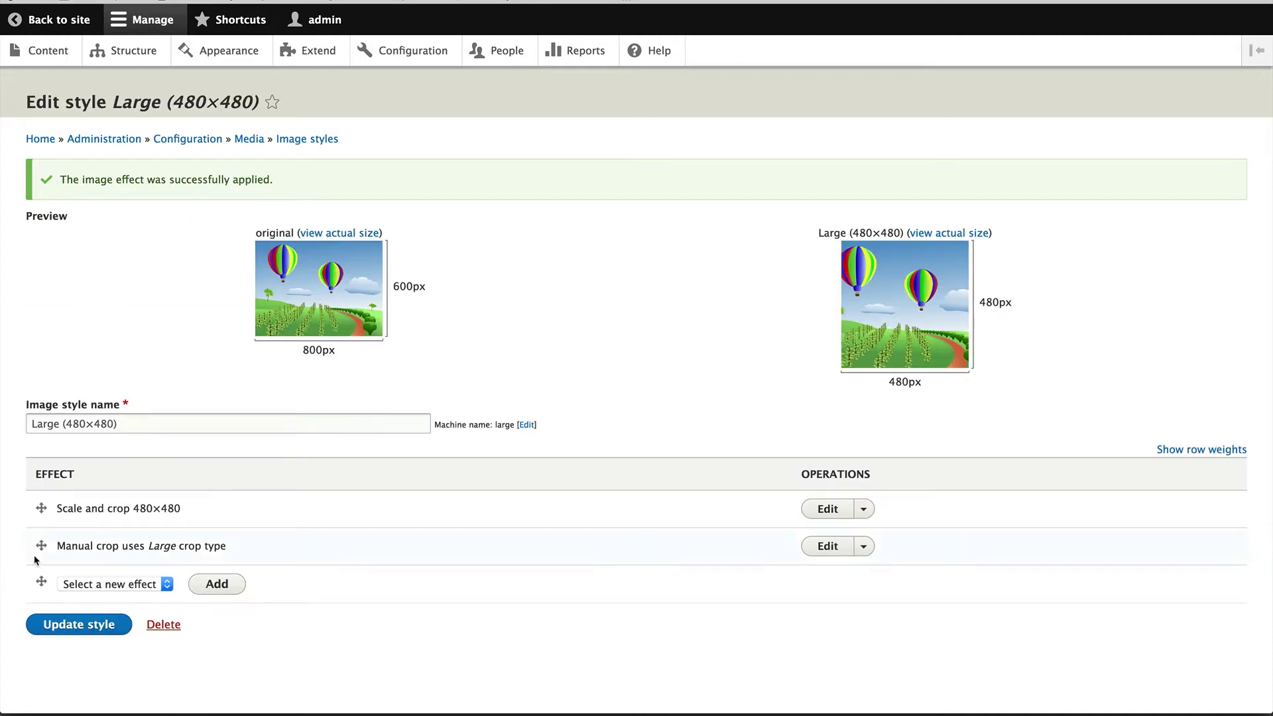
- Drag Manual crop above Scale and crop 480×480 and update the Large style
drag(41, 545, 41, 507)
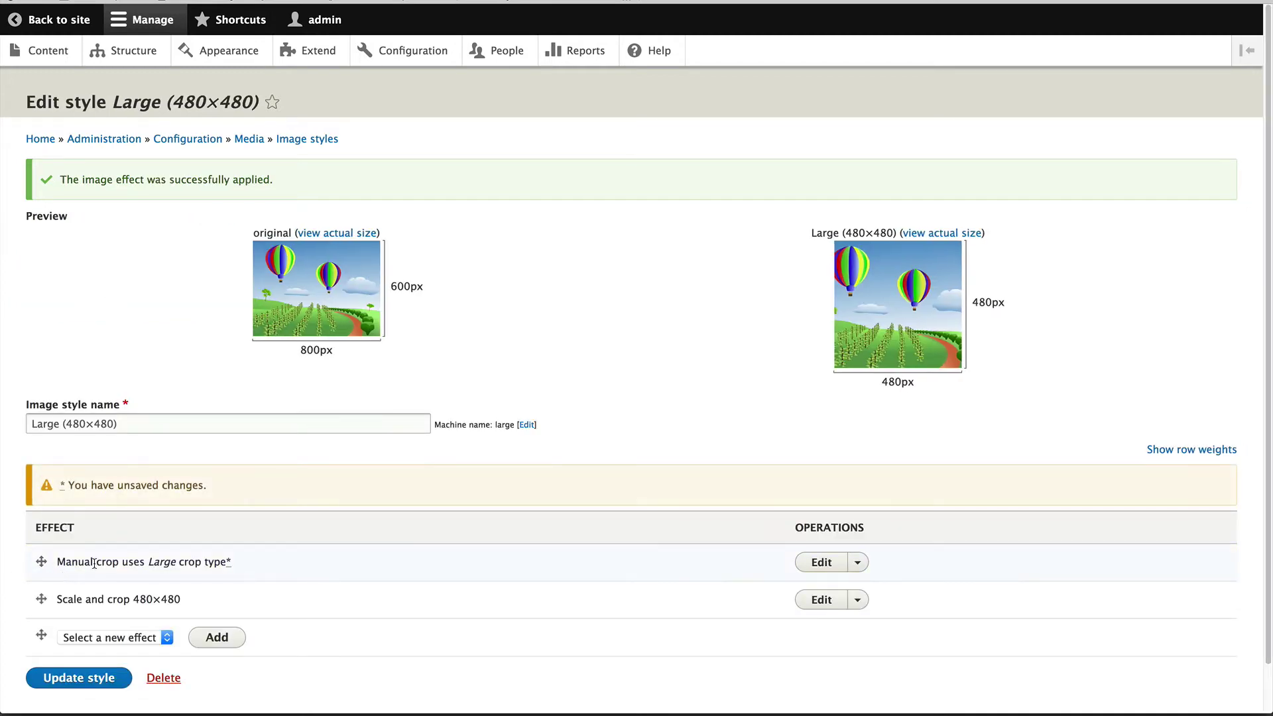
scroll(115, 562, down, 1)
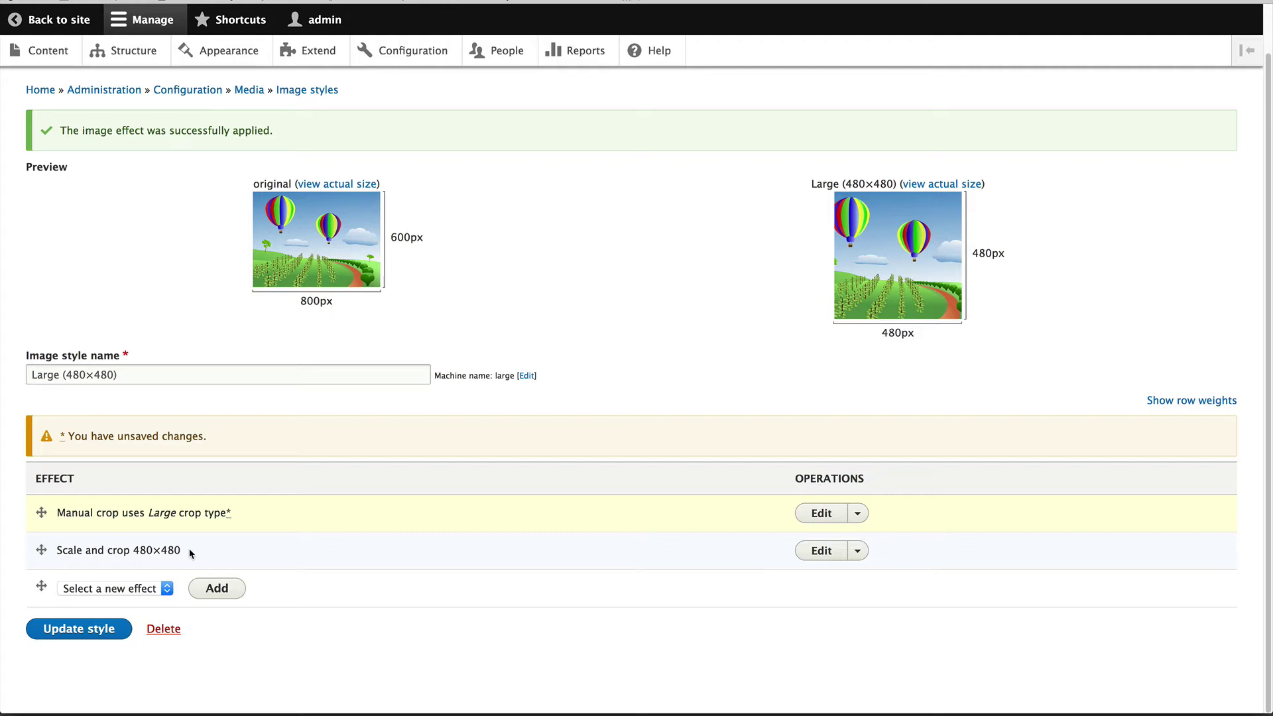
click(55, 637)
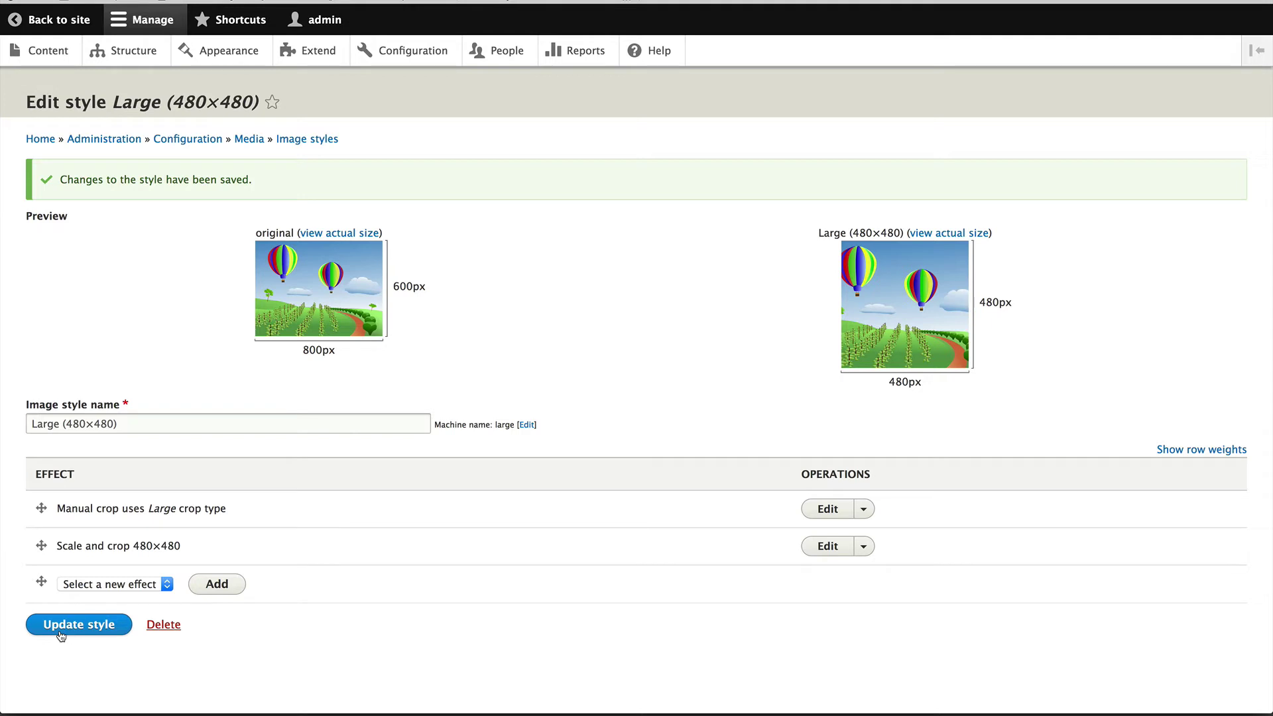
- Open the Article content type's Manage form display page
click(128, 51)
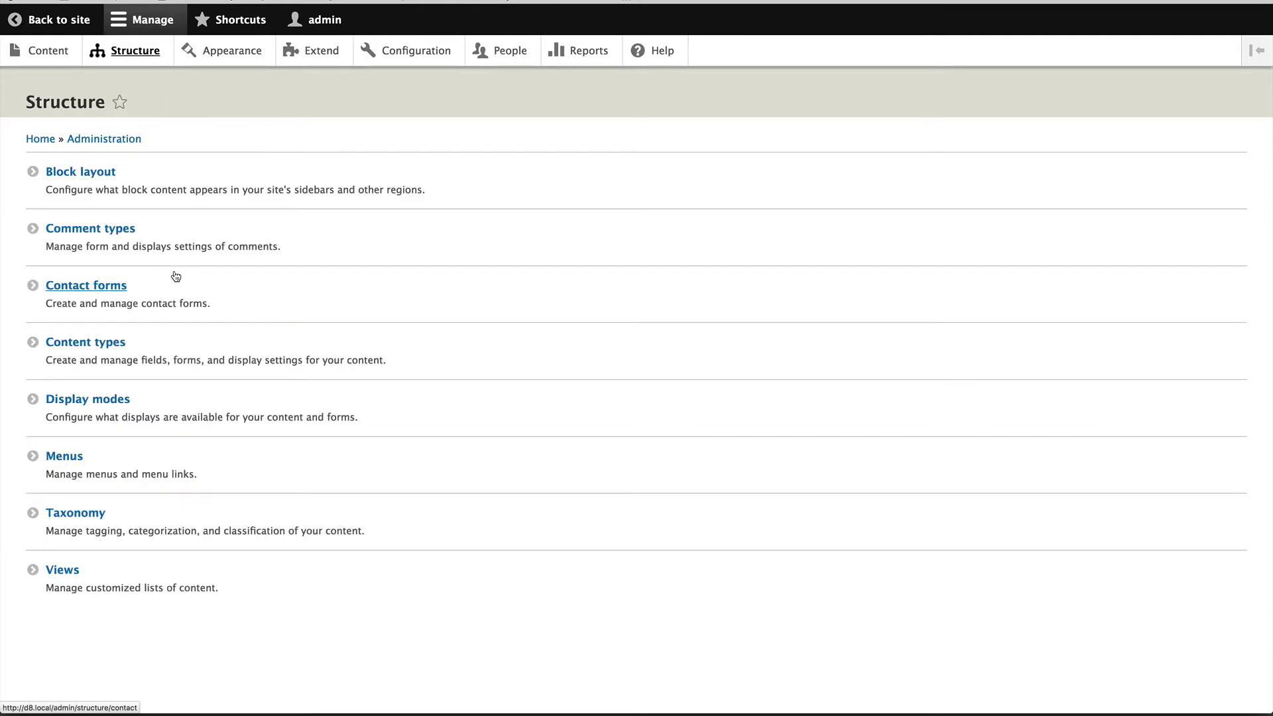
click(111, 349)
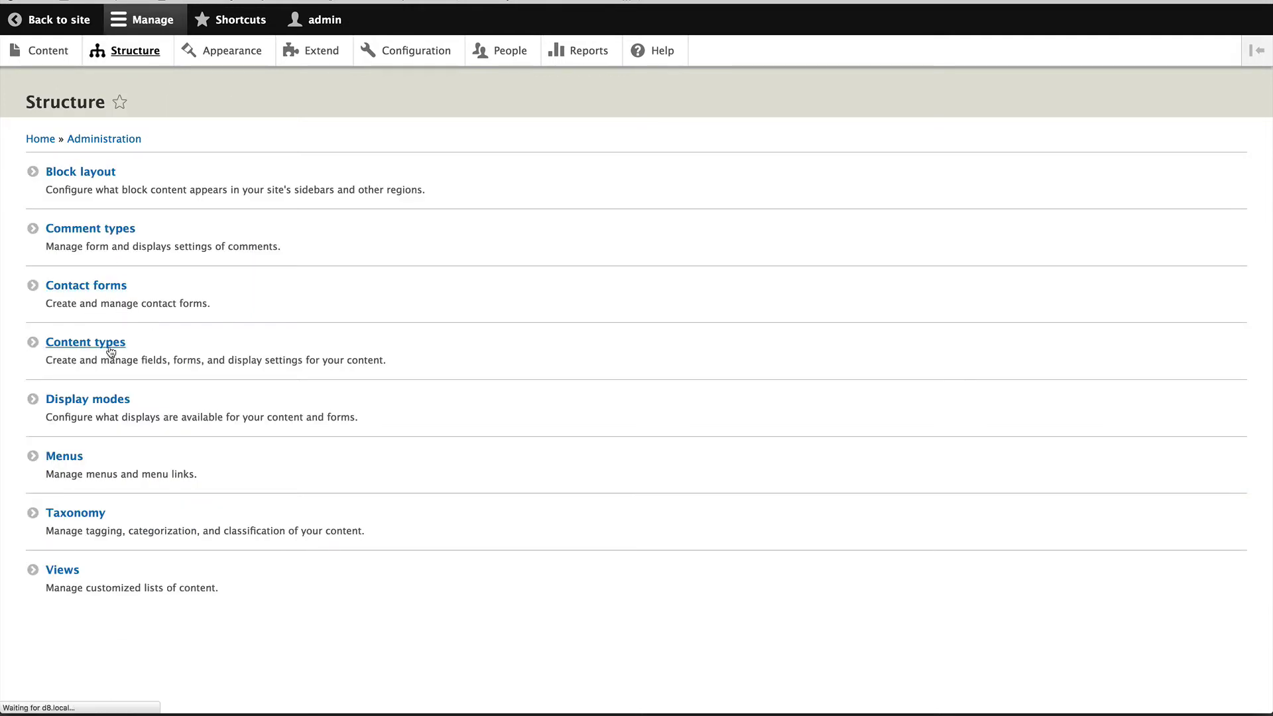
click(1090, 243)
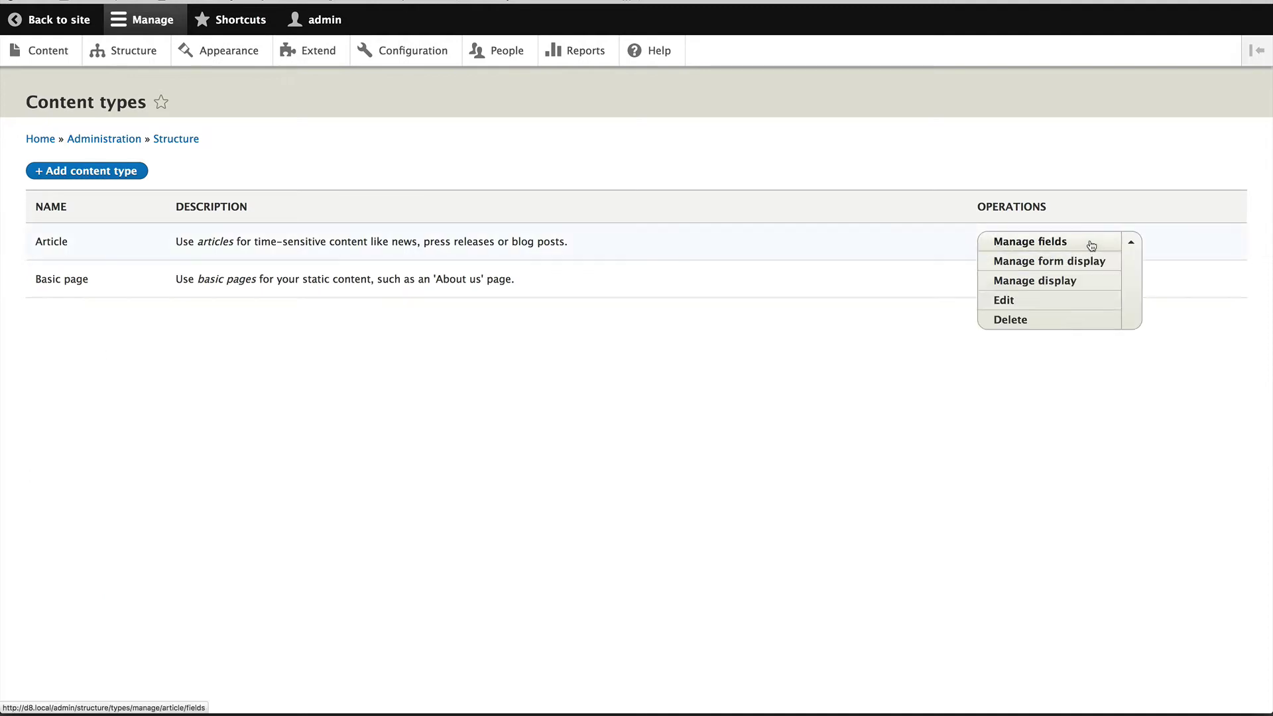
click(1075, 264)
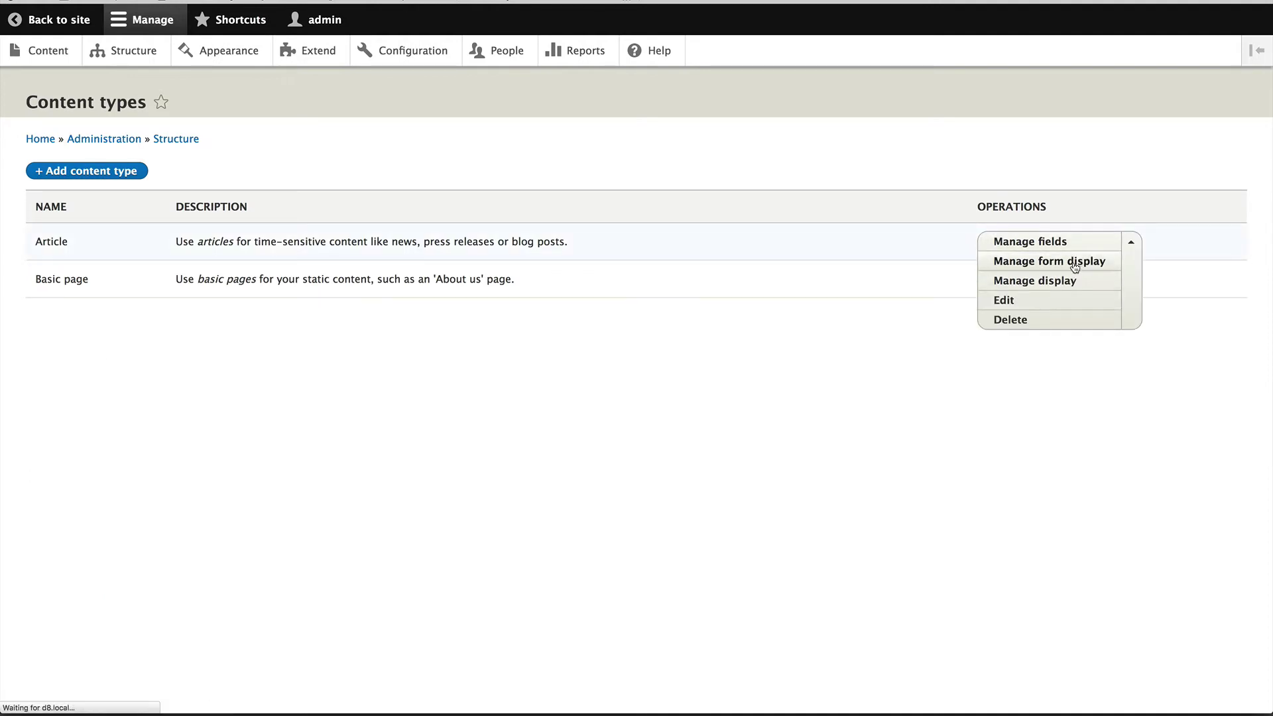
- Set the Image widget to ImageWidget crop with the Large crop type and save
scroll(534, 403, down, 1)
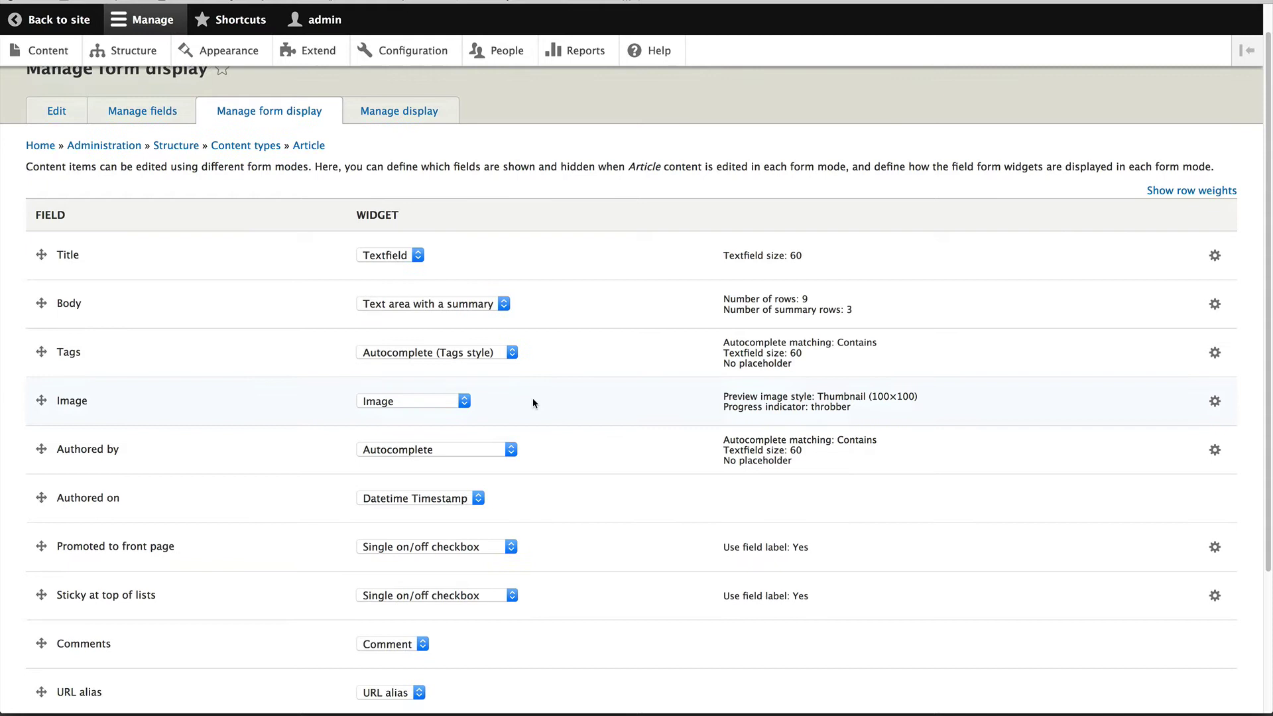
click(456, 400)
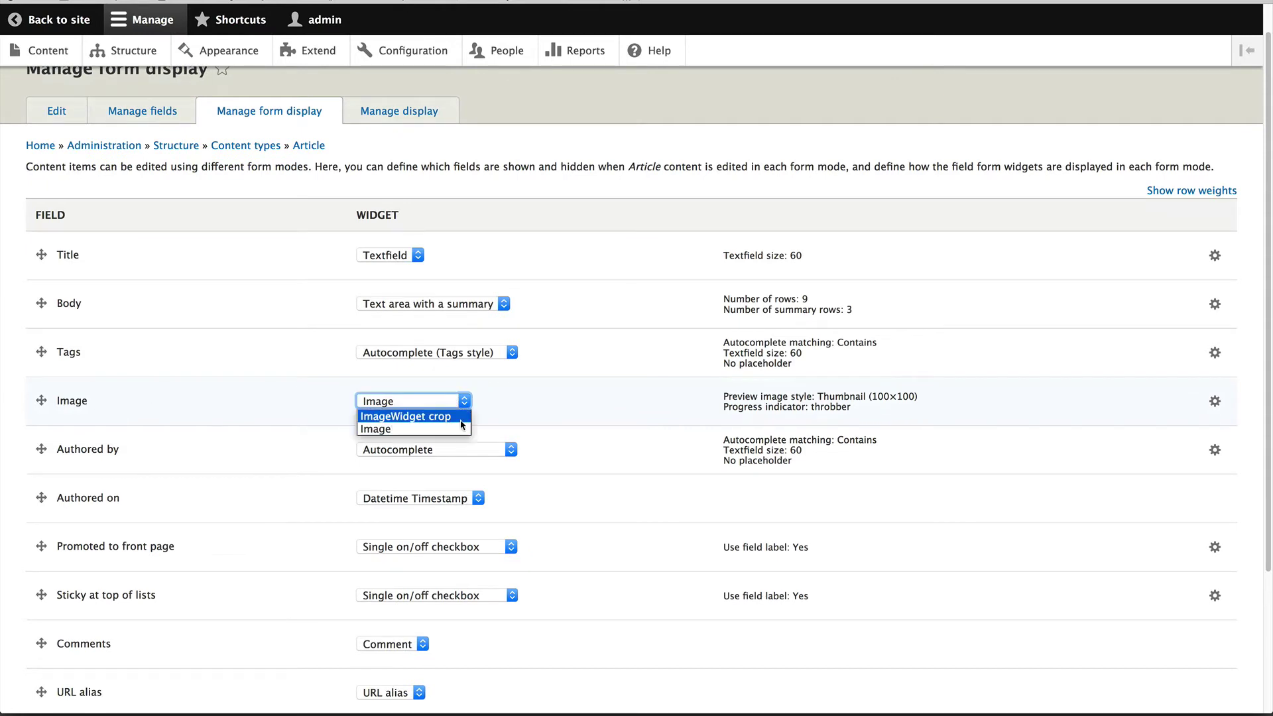
click(443, 415)
scroll(437, 407, down, 3)
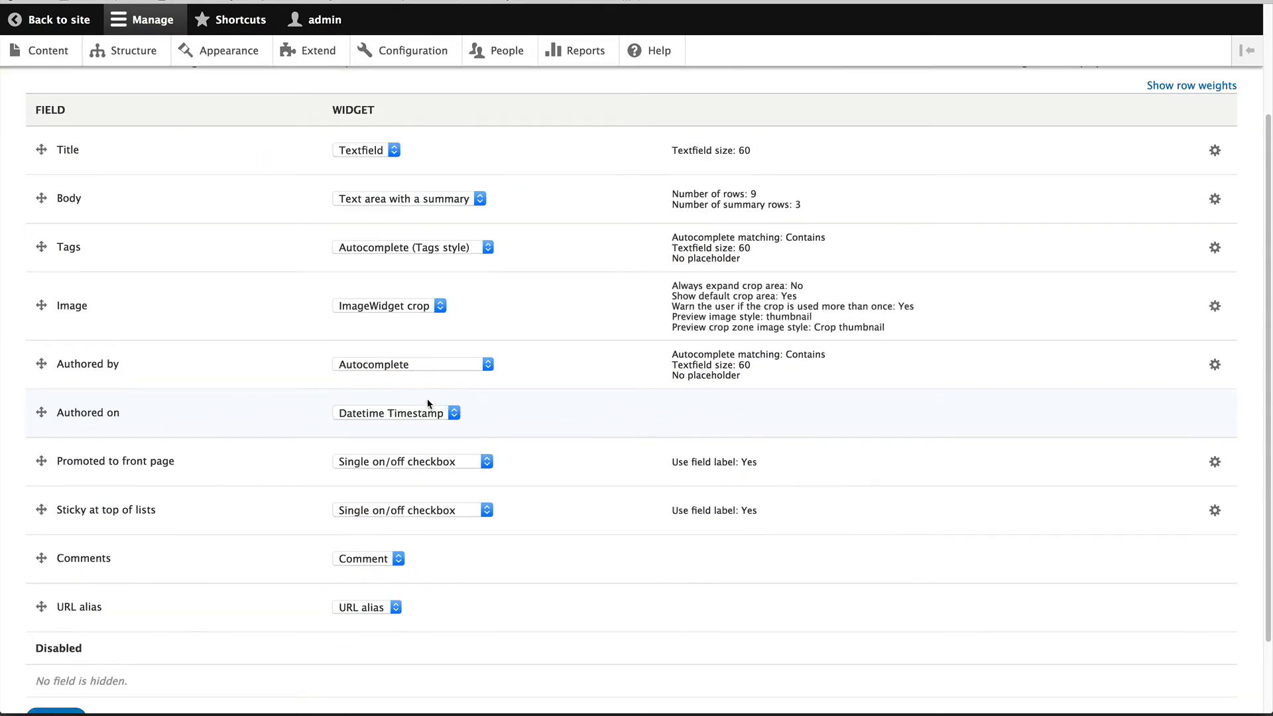
click(1215, 306)
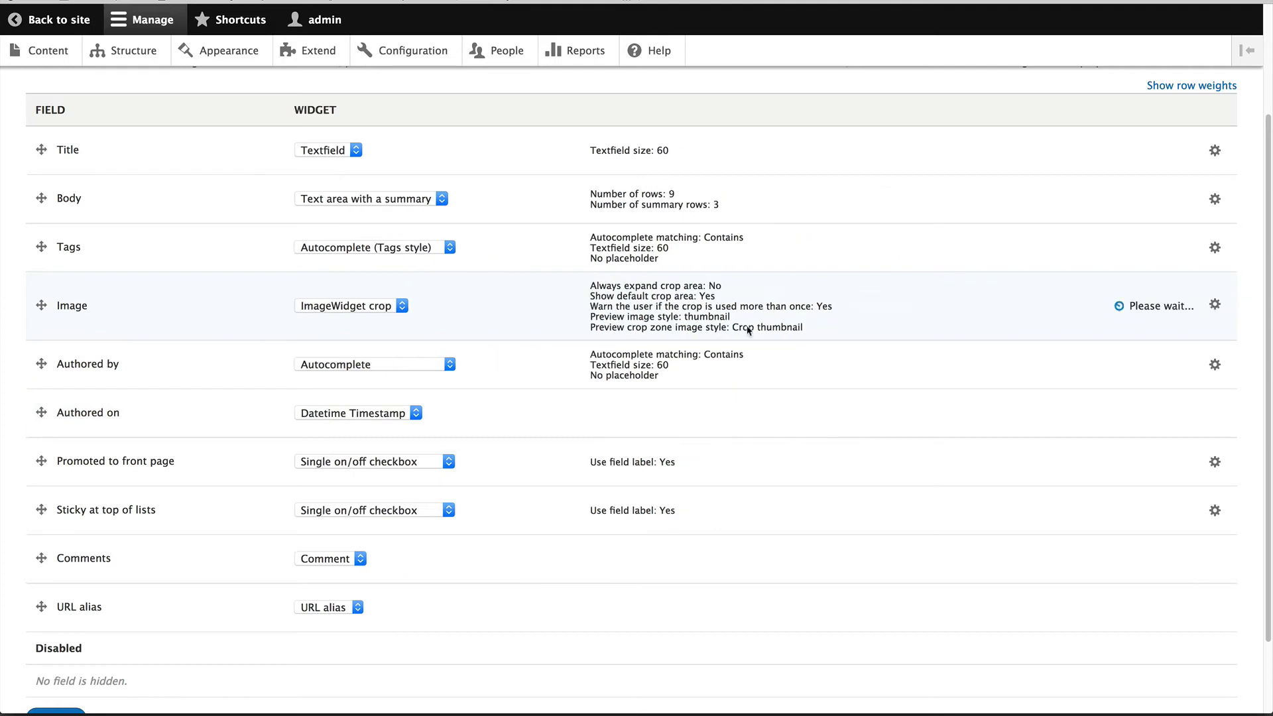
scroll(625, 336, down, 5)
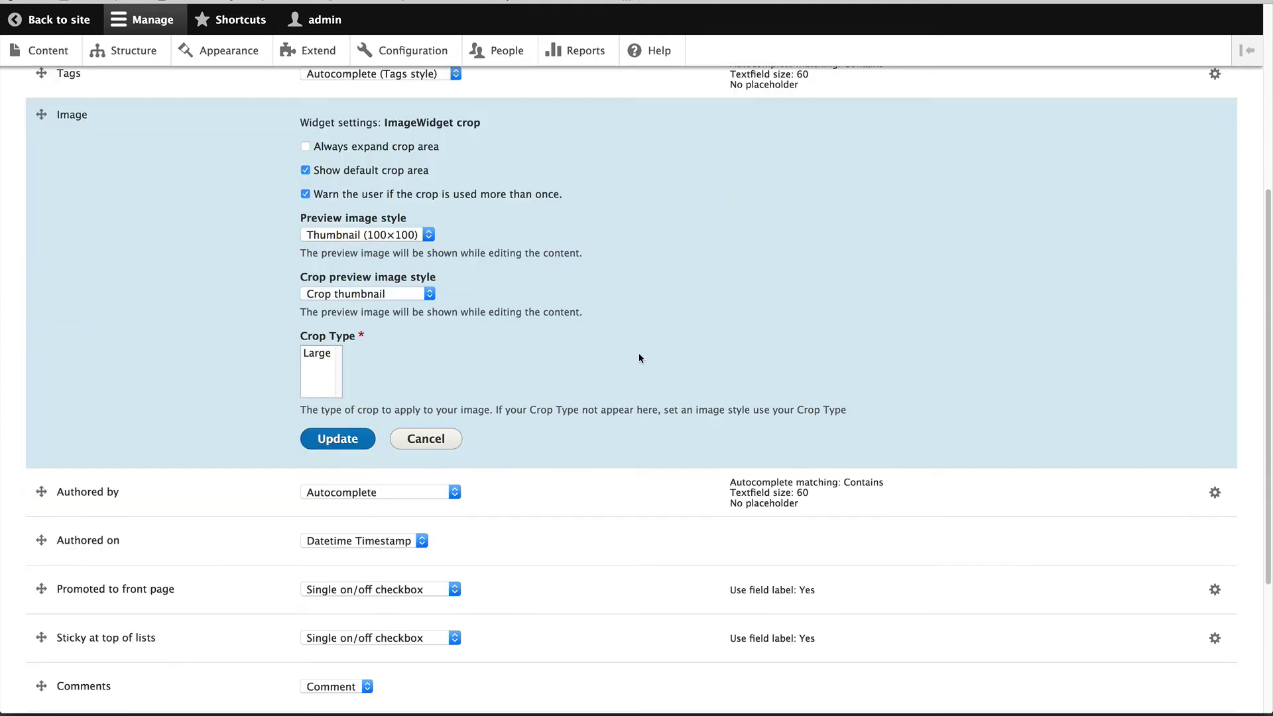
click(318, 353)
click(337, 439)
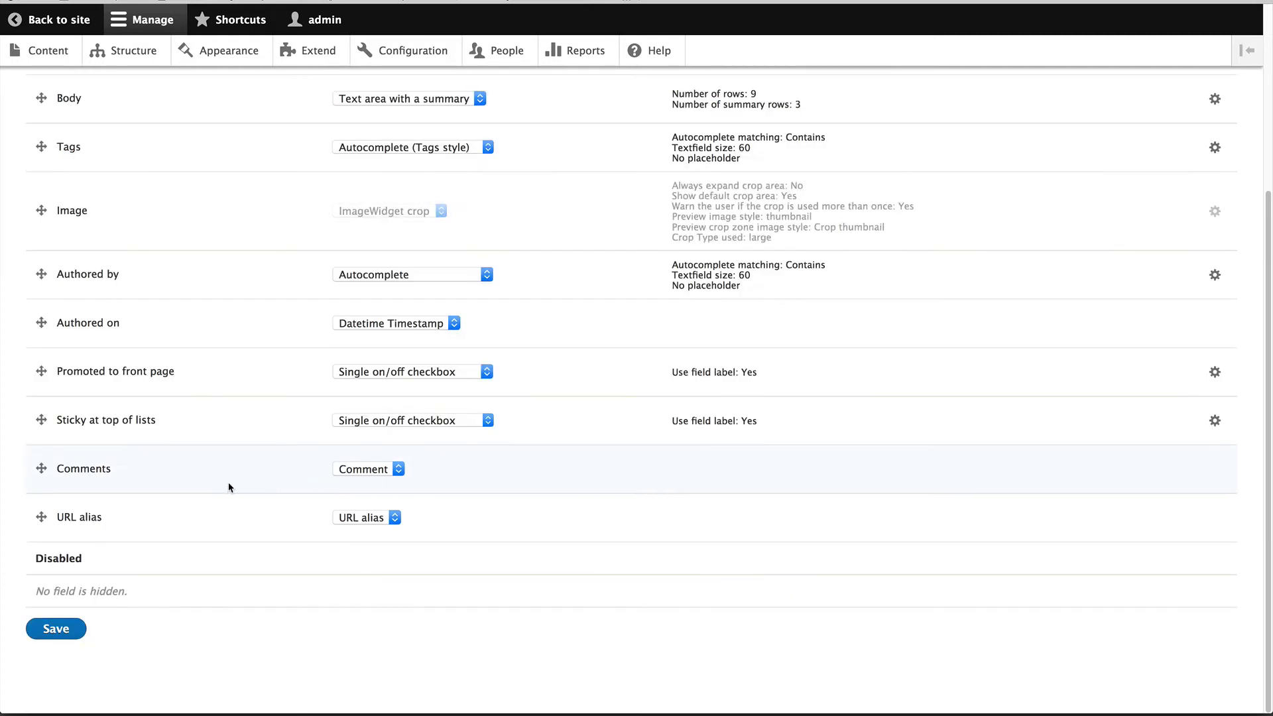
click(56, 630)
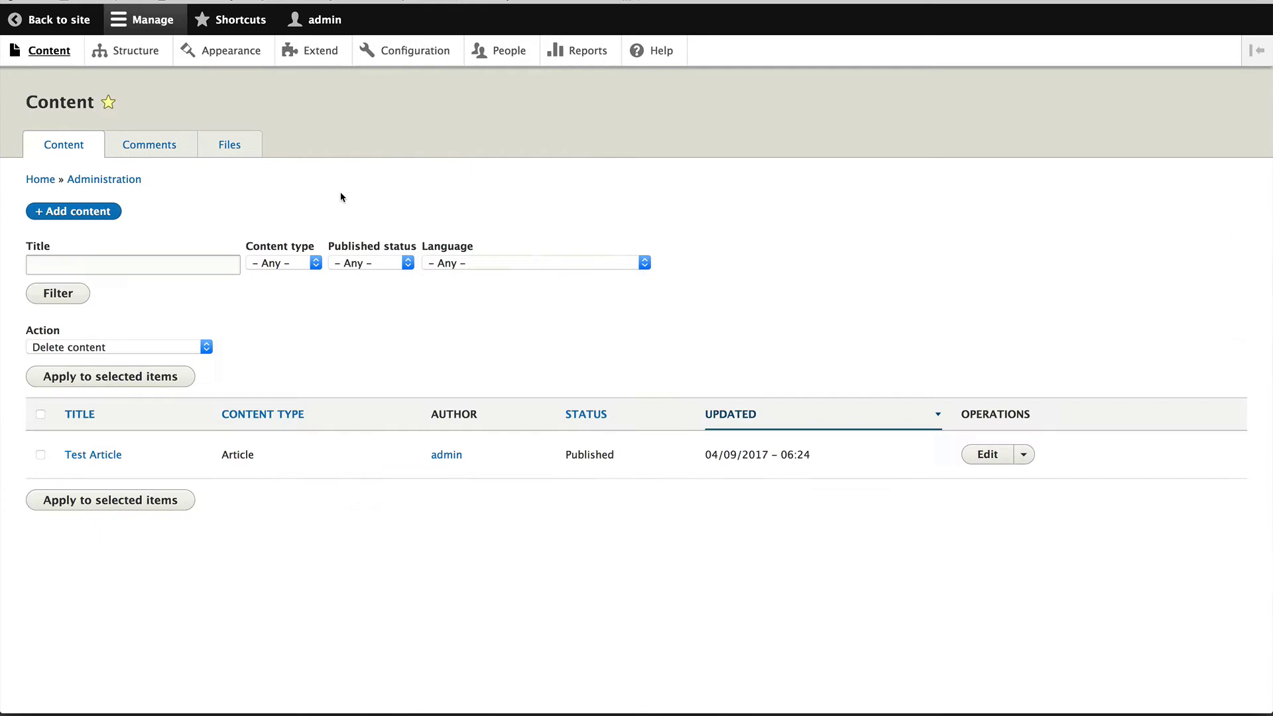
- Edit Test Article and expand its image crop panel
click(93, 455)
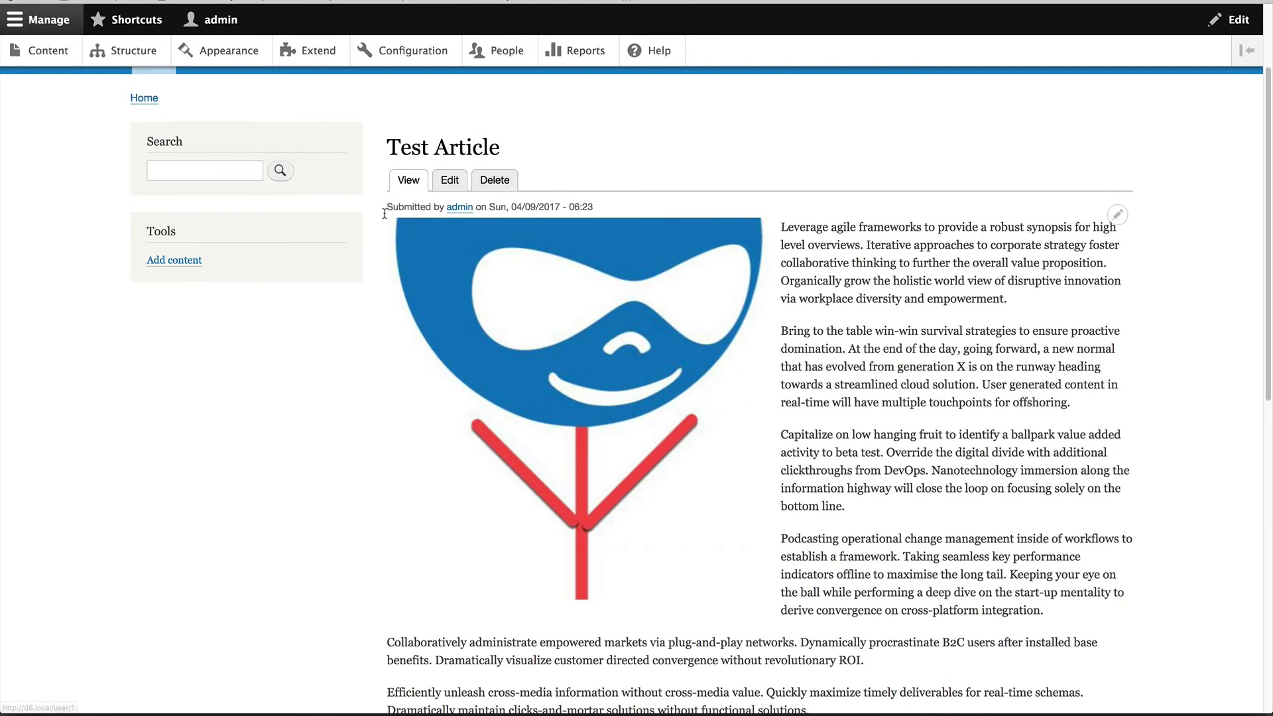
click(457, 181)
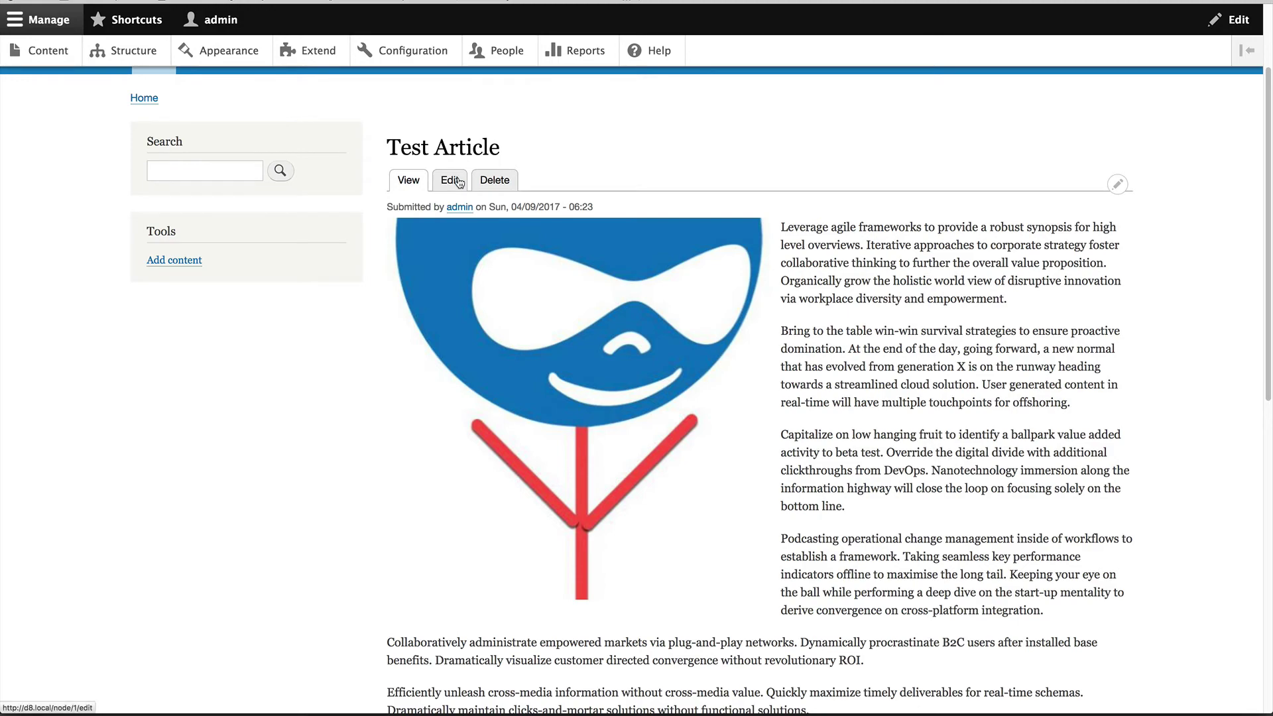
scroll(501, 301, down, 5)
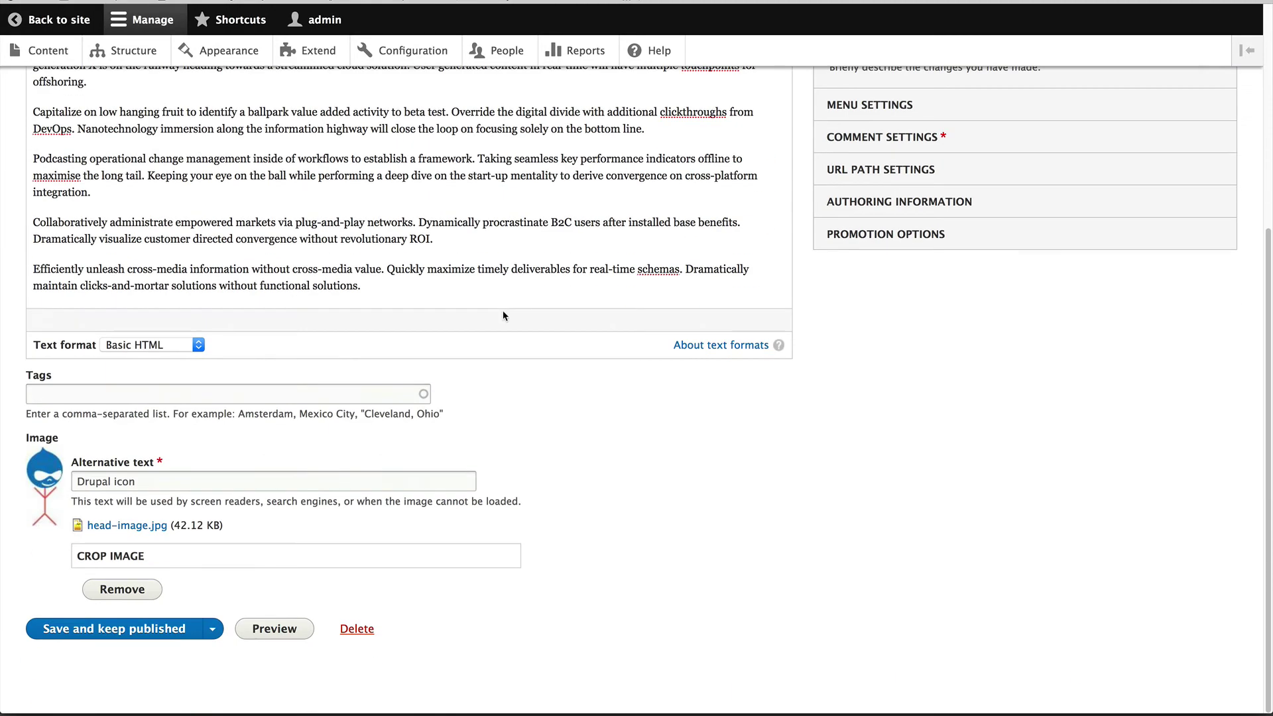
click(110, 557)
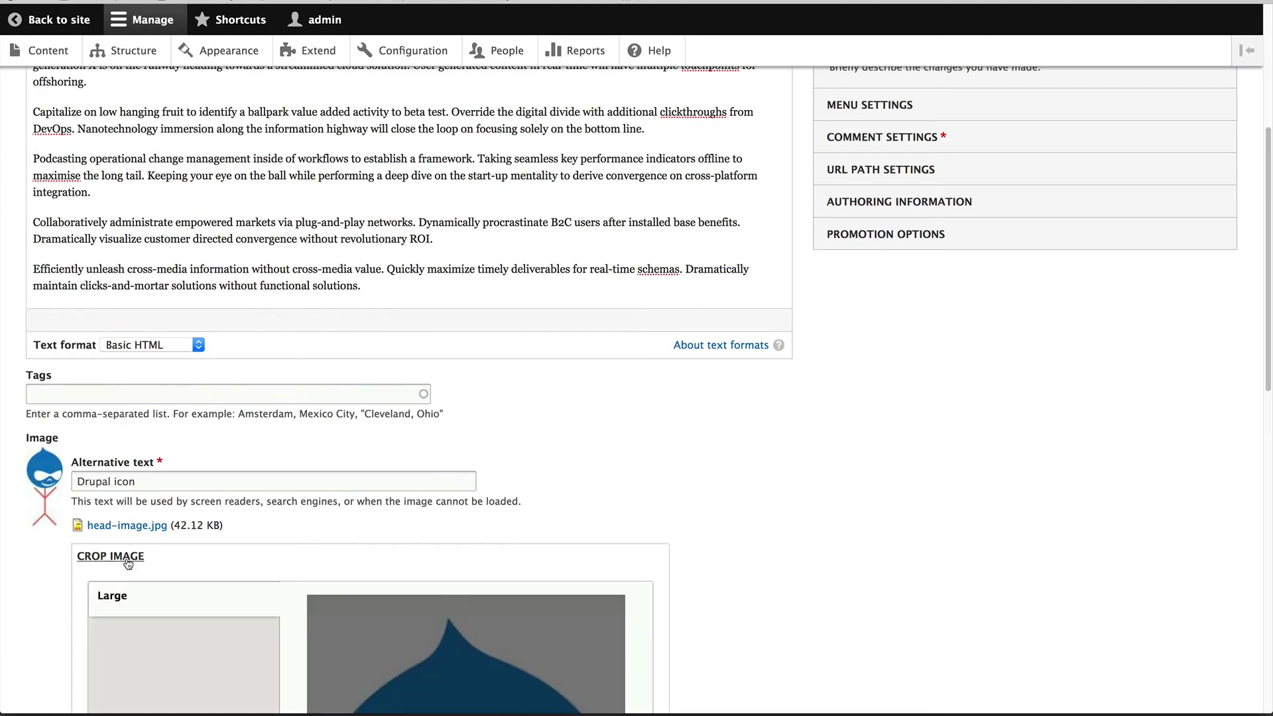
scroll(256, 461, down, 7)
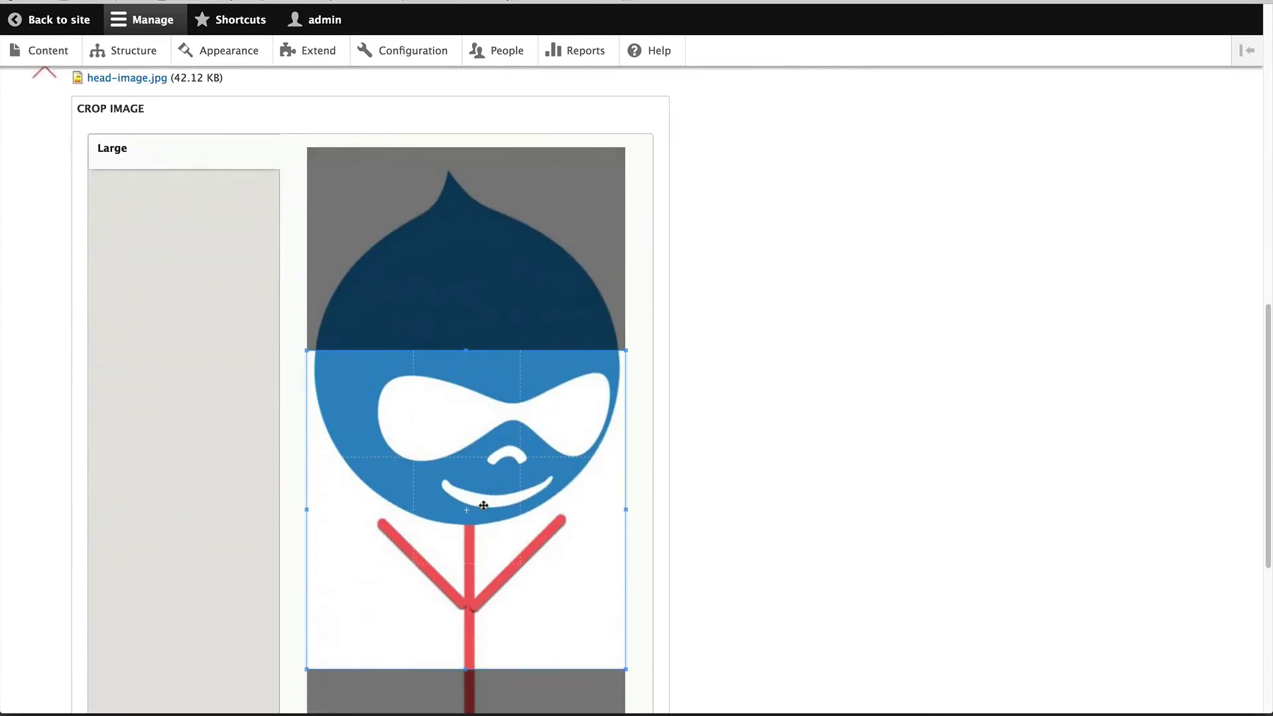
- Move and resize the Large crop square onto the logo's face
drag(483, 504, 490, 374)
drag(308, 213, 373, 293)
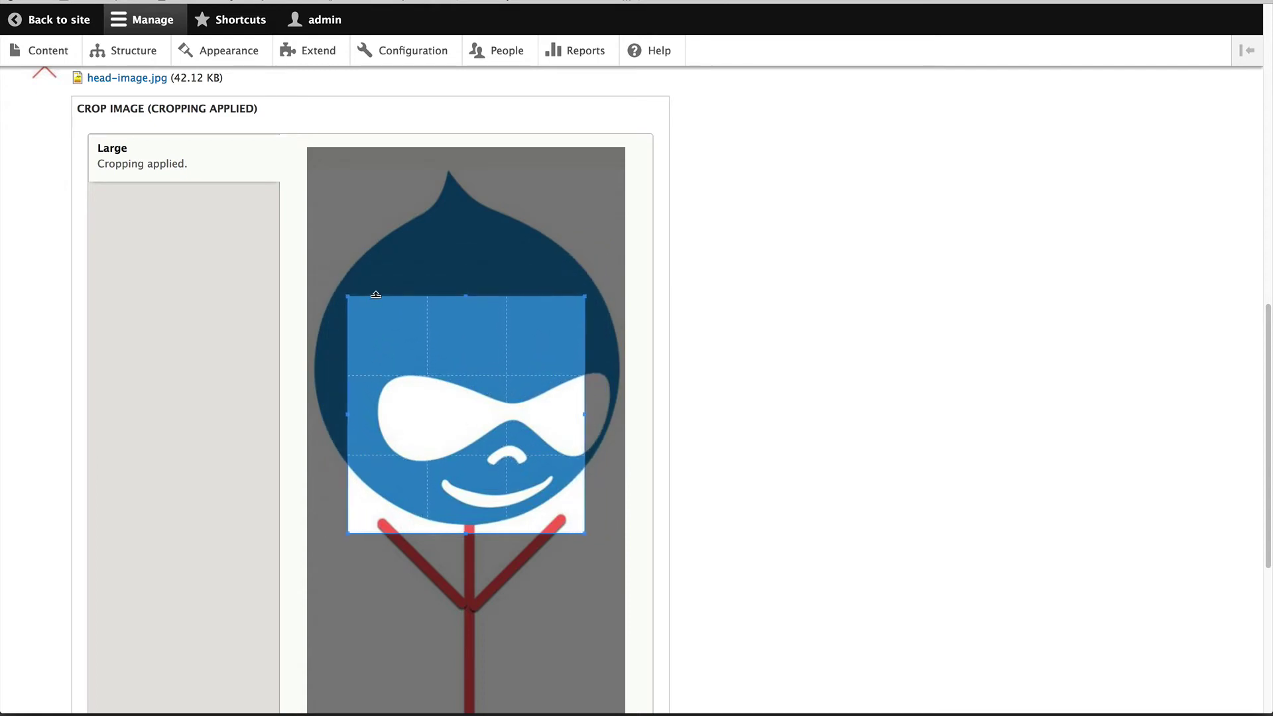
drag(463, 395, 464, 246)
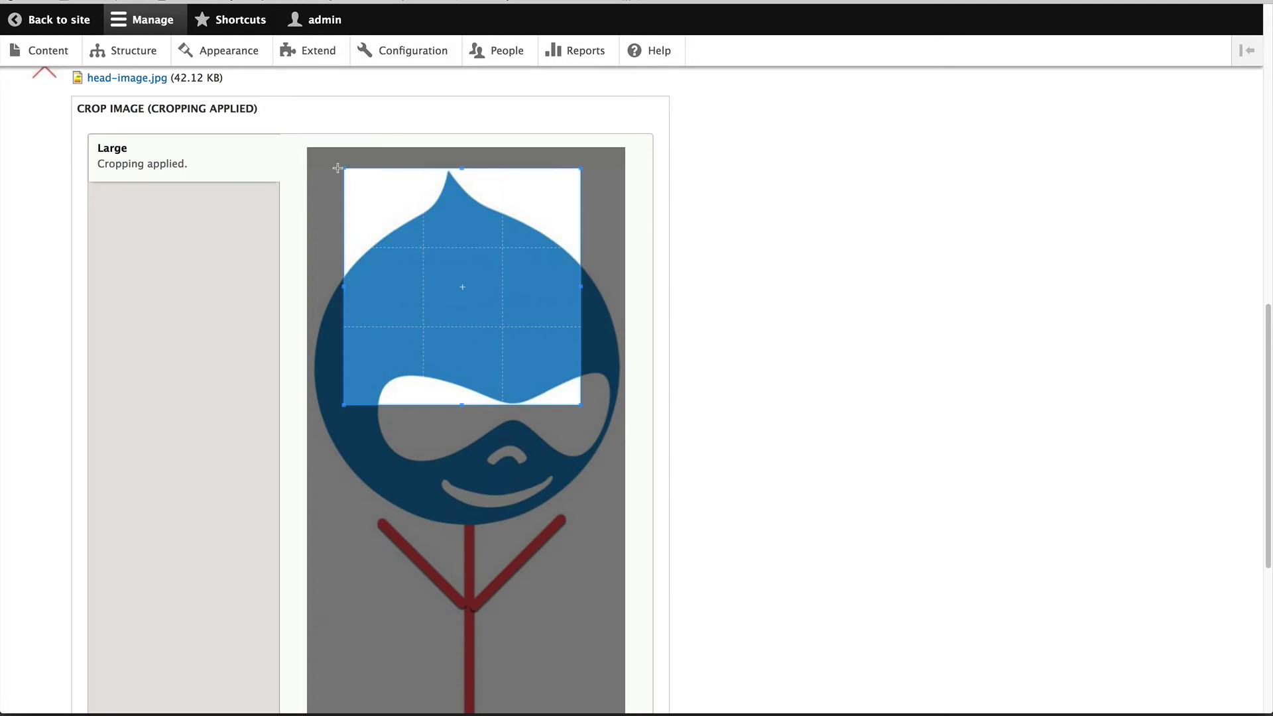
drag(344, 170, 376, 206)
drag(455, 299, 470, 429)
- Save the article and view the page with its cropped image
scroll(398, 477, down, 5)
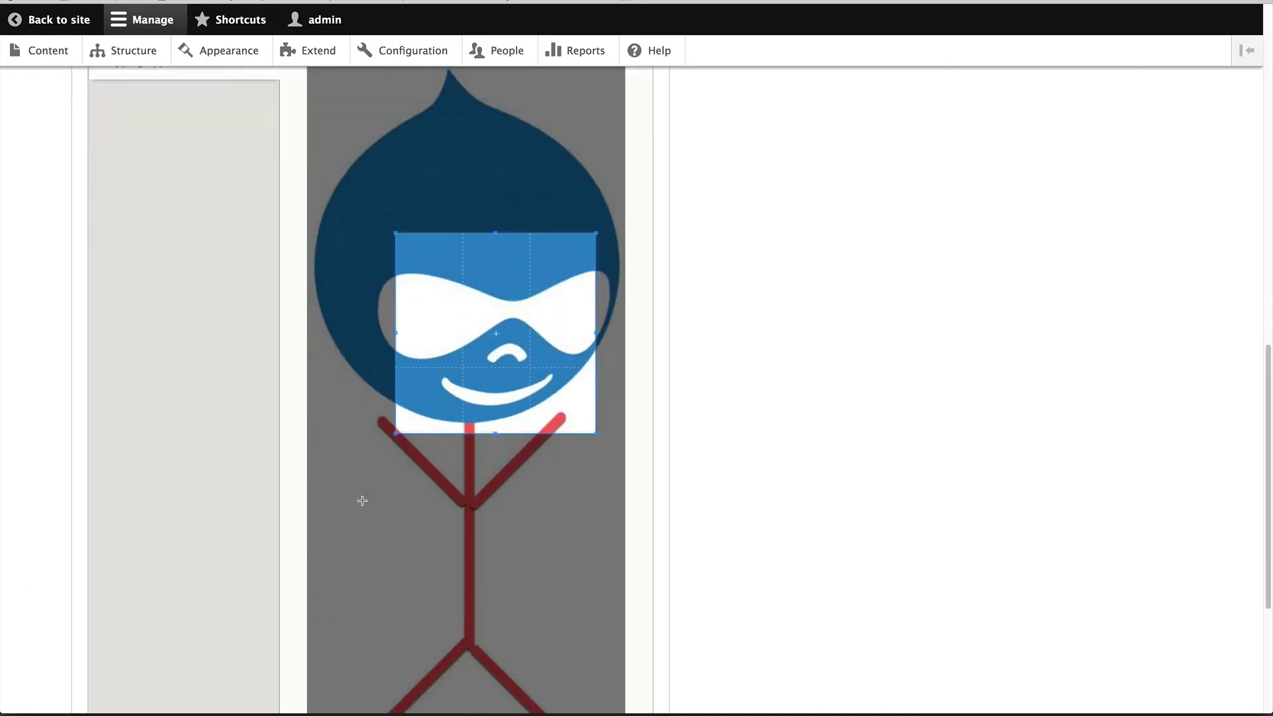
click(103, 635)
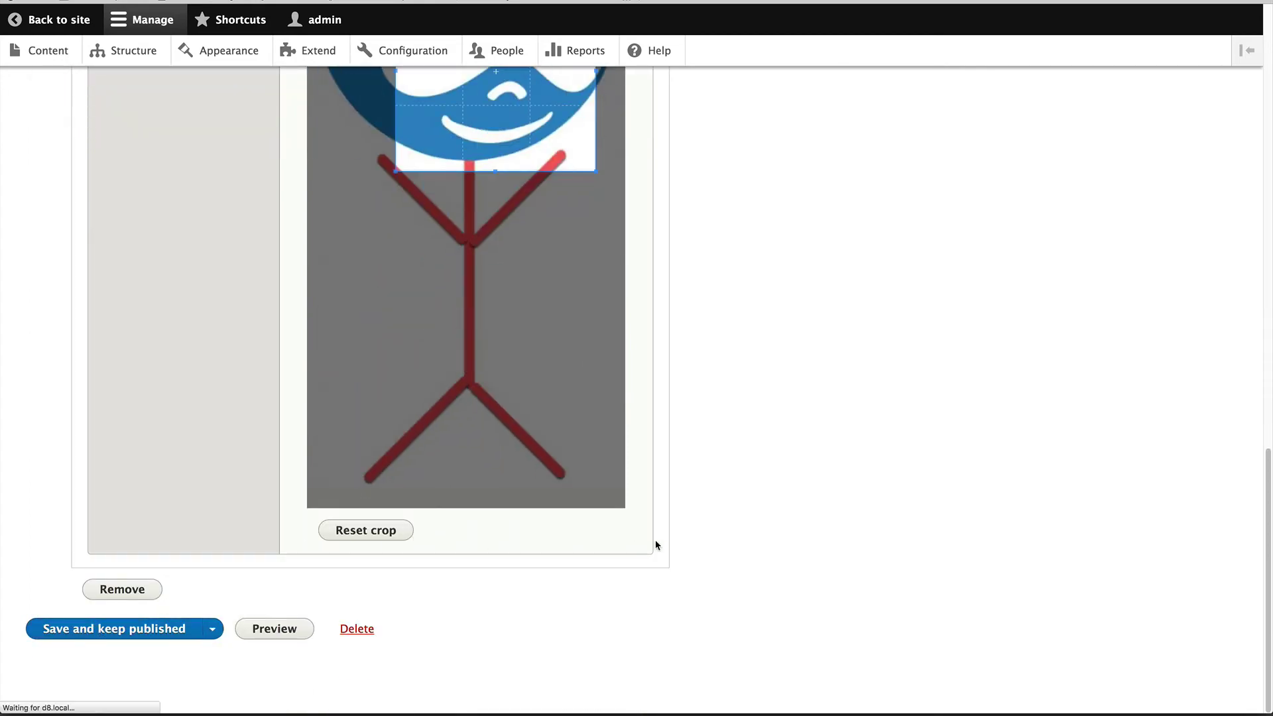
scroll(656, 545, down, 5)
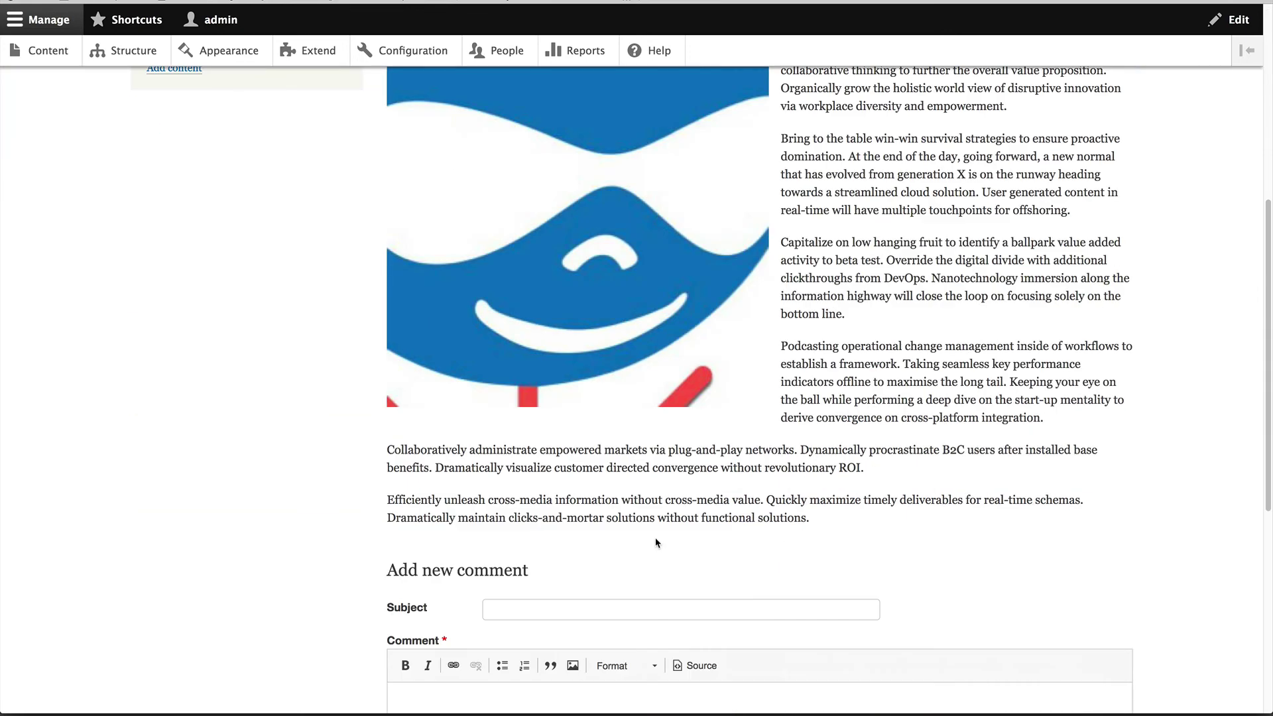
- Open the Crop types settings from the Configuration page
scroll(617, 479, up, 1)
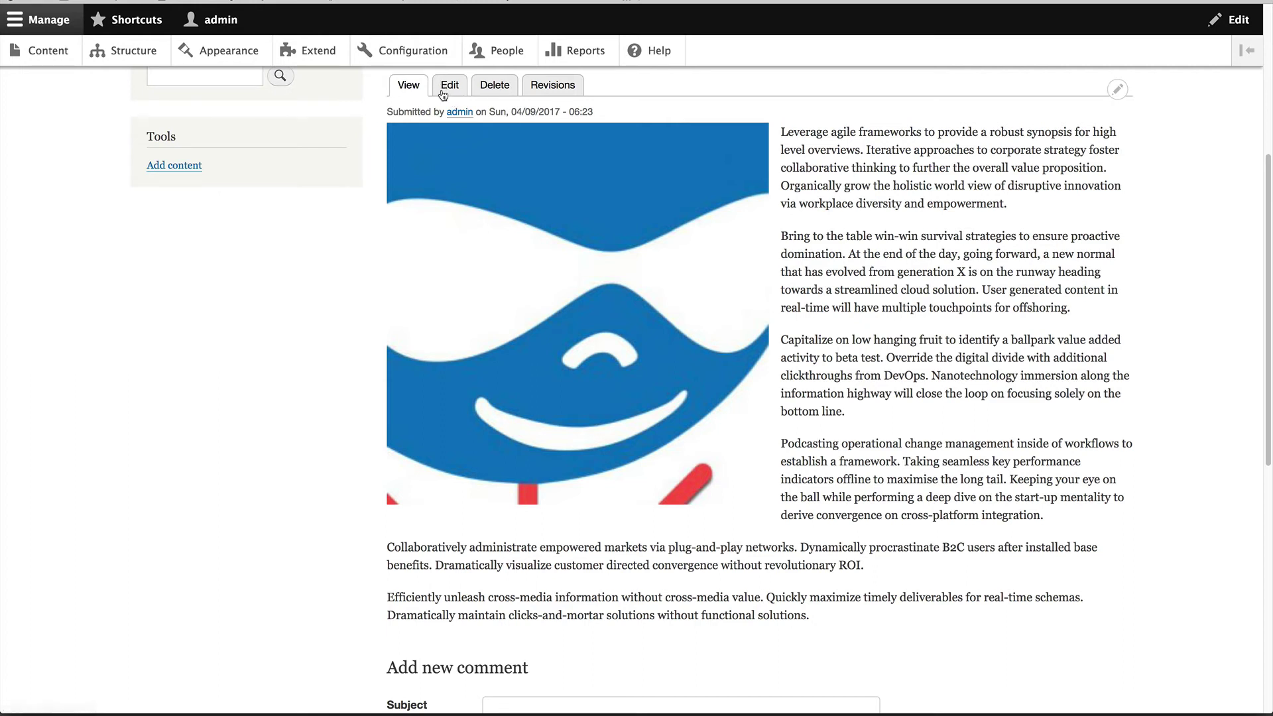
click(395, 48)
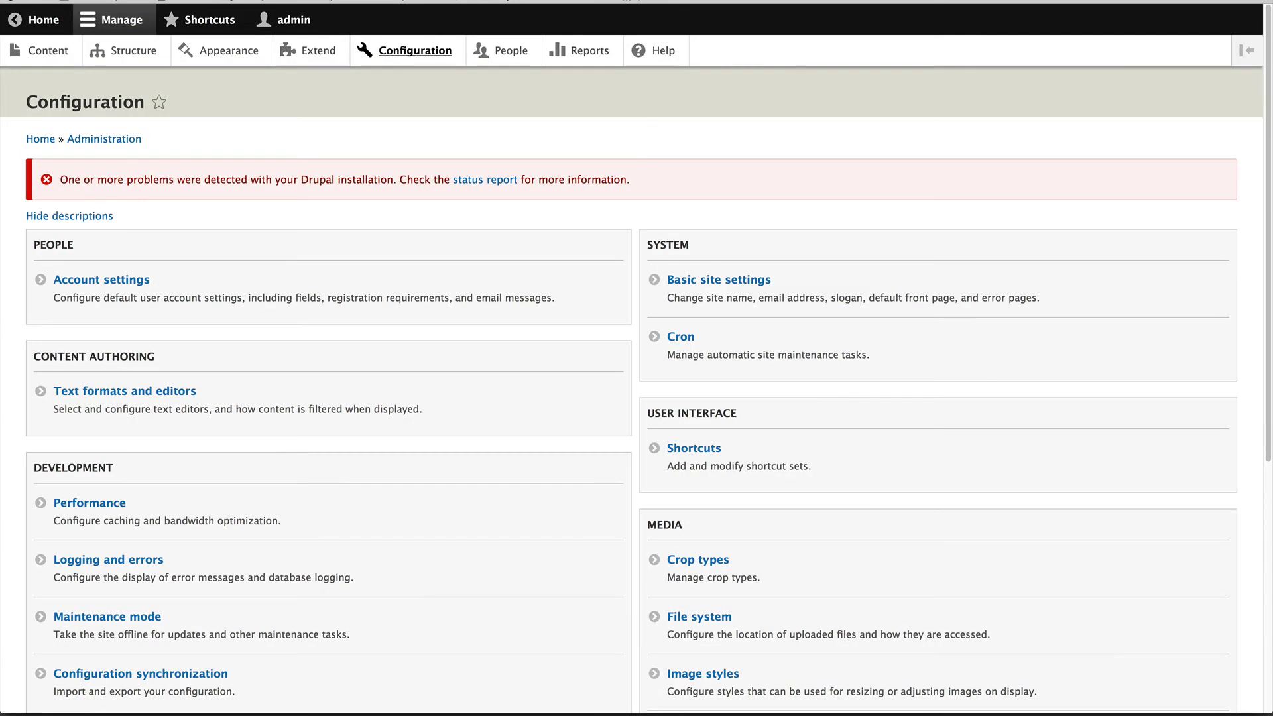
scroll(450, 384, down, 1)
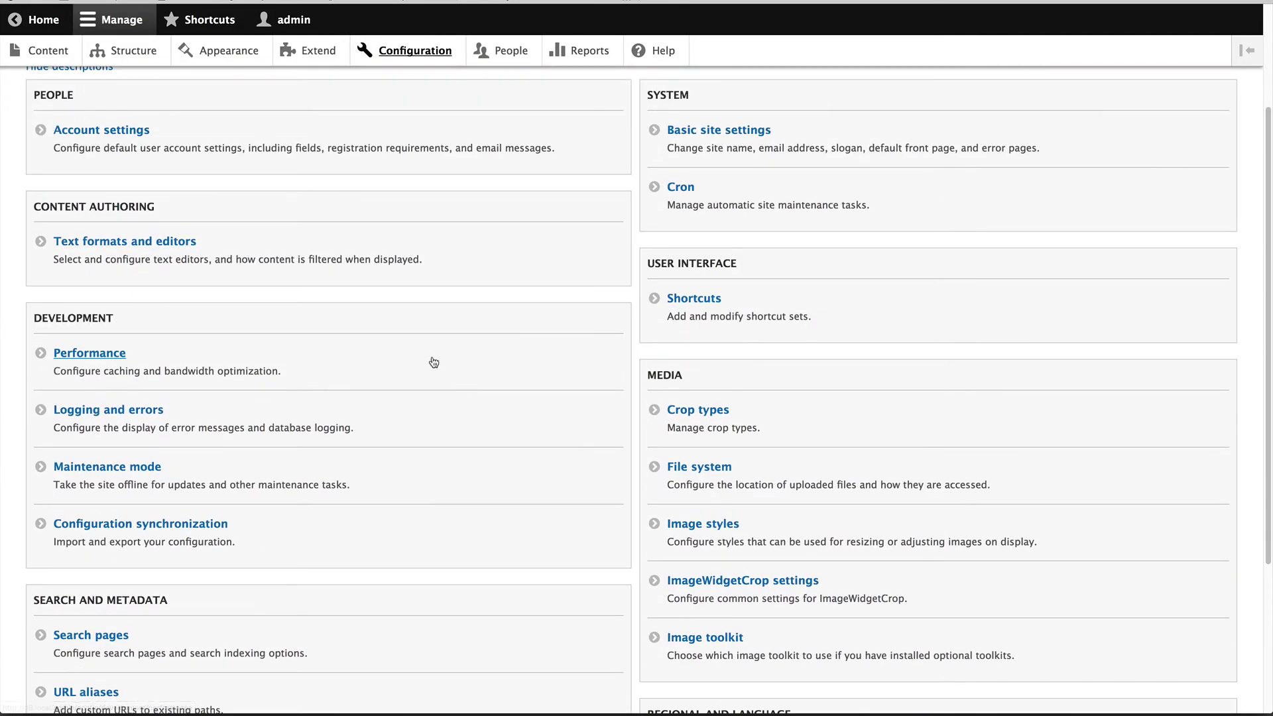
click(722, 411)
- Edit the Large crop type and set its soft limit to 300×300 px
click(924, 243)
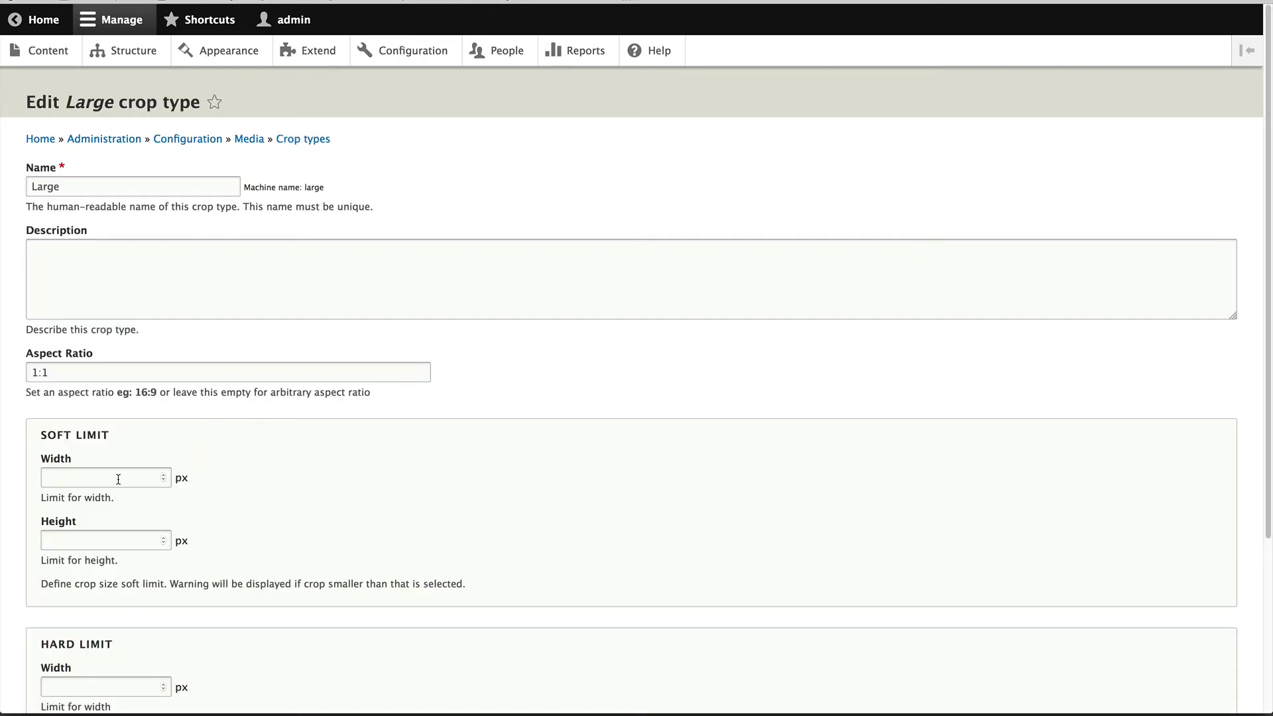
click(118, 478)
scroll(305, 474, down, 3)
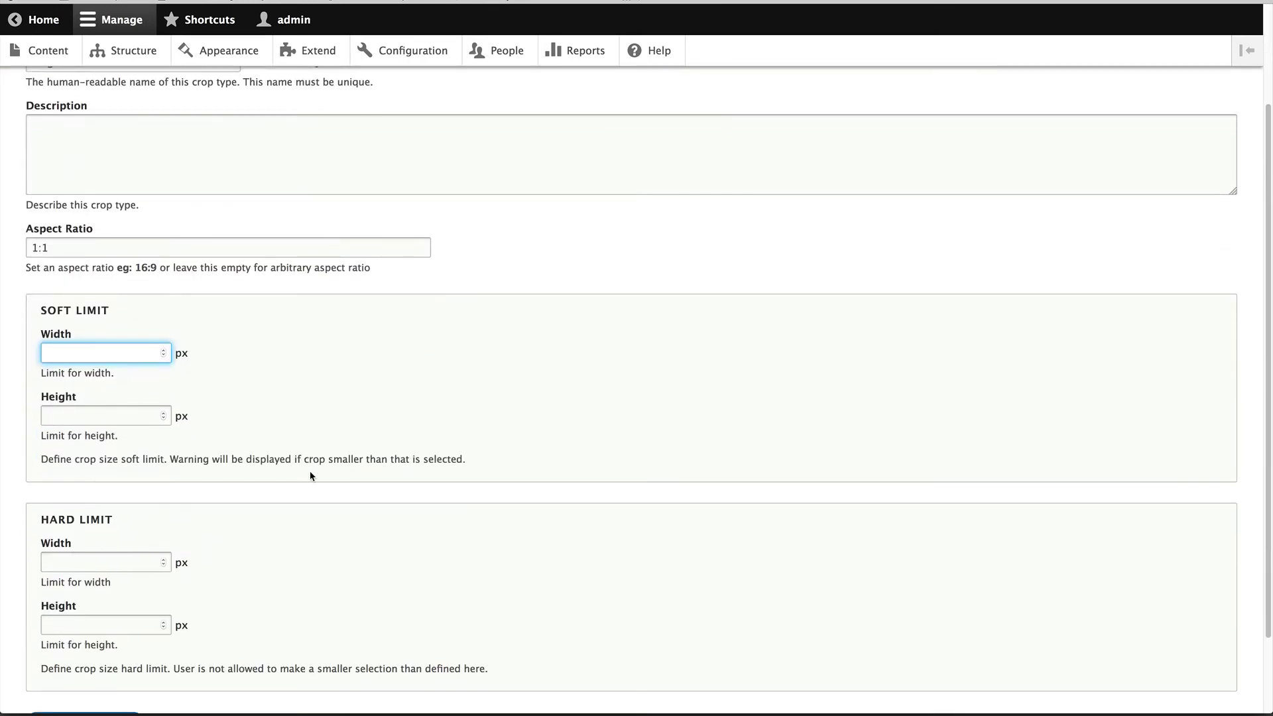
text(300)
key(Tab)
text(300)
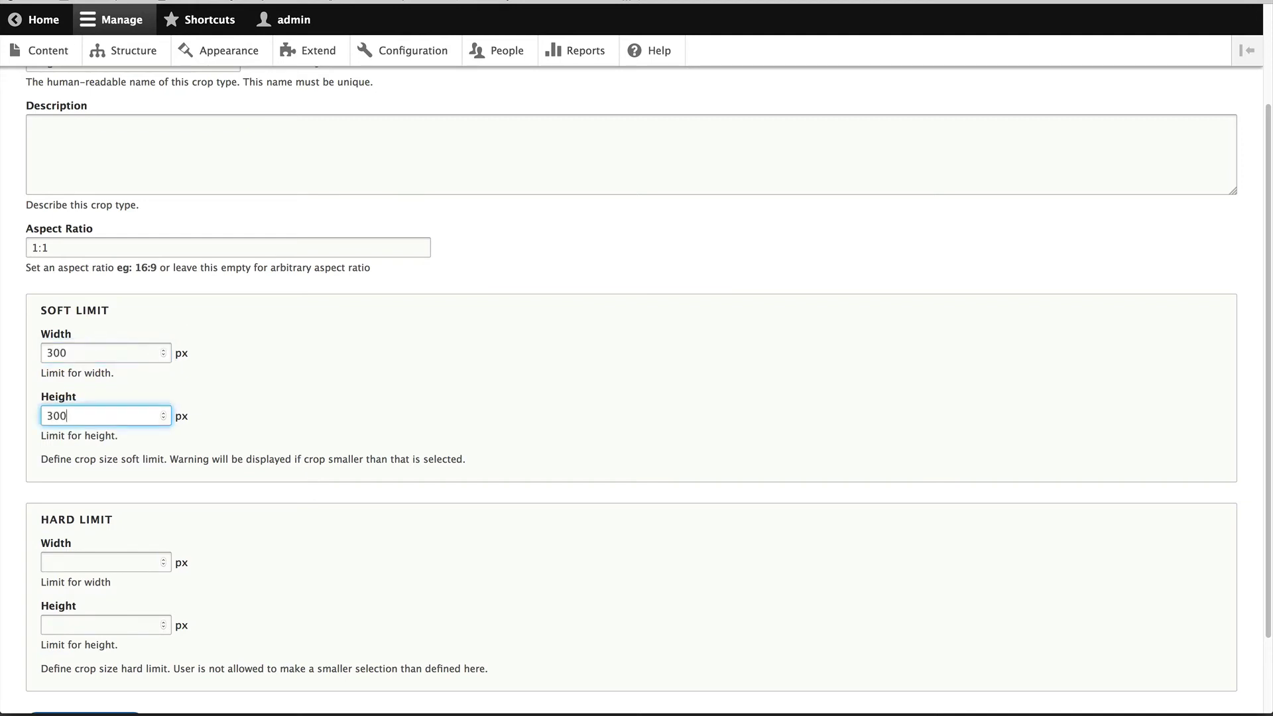
- Set its hard limit to 200×200 px and save the crop type
click(64, 561)
text(200)
key(Tab)
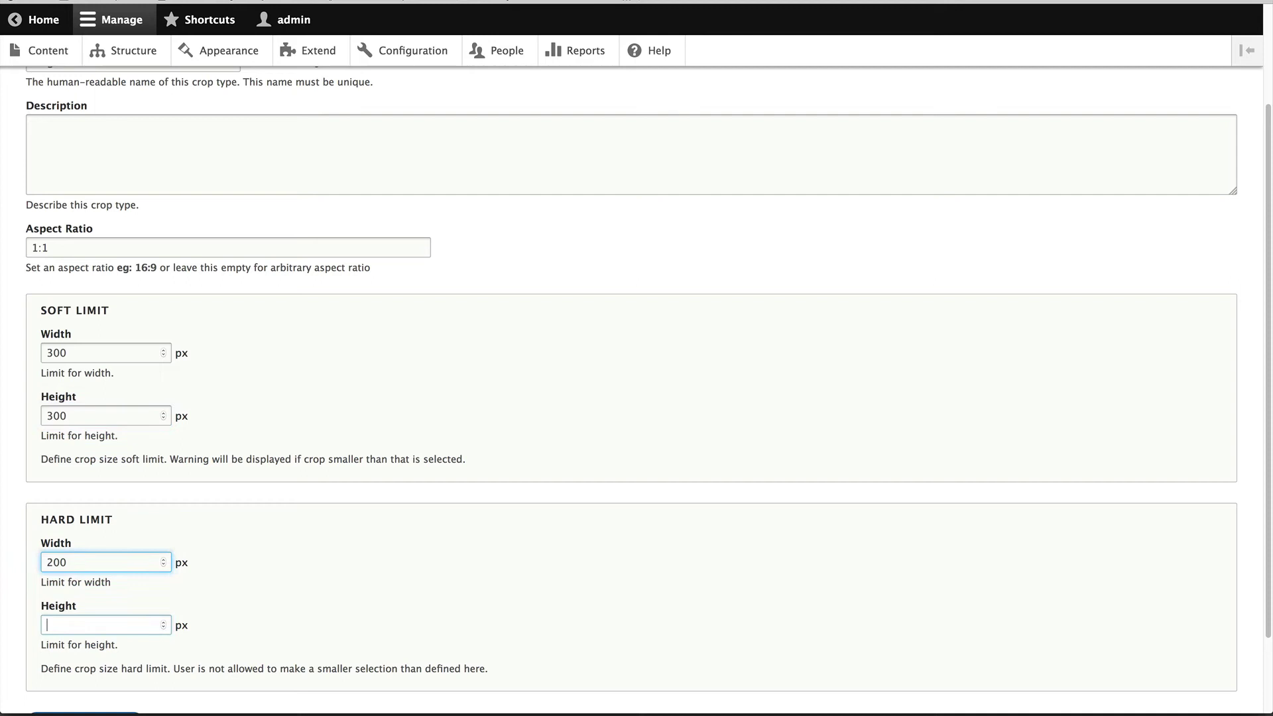
text(200)
scroll(102, 539, down, 3)
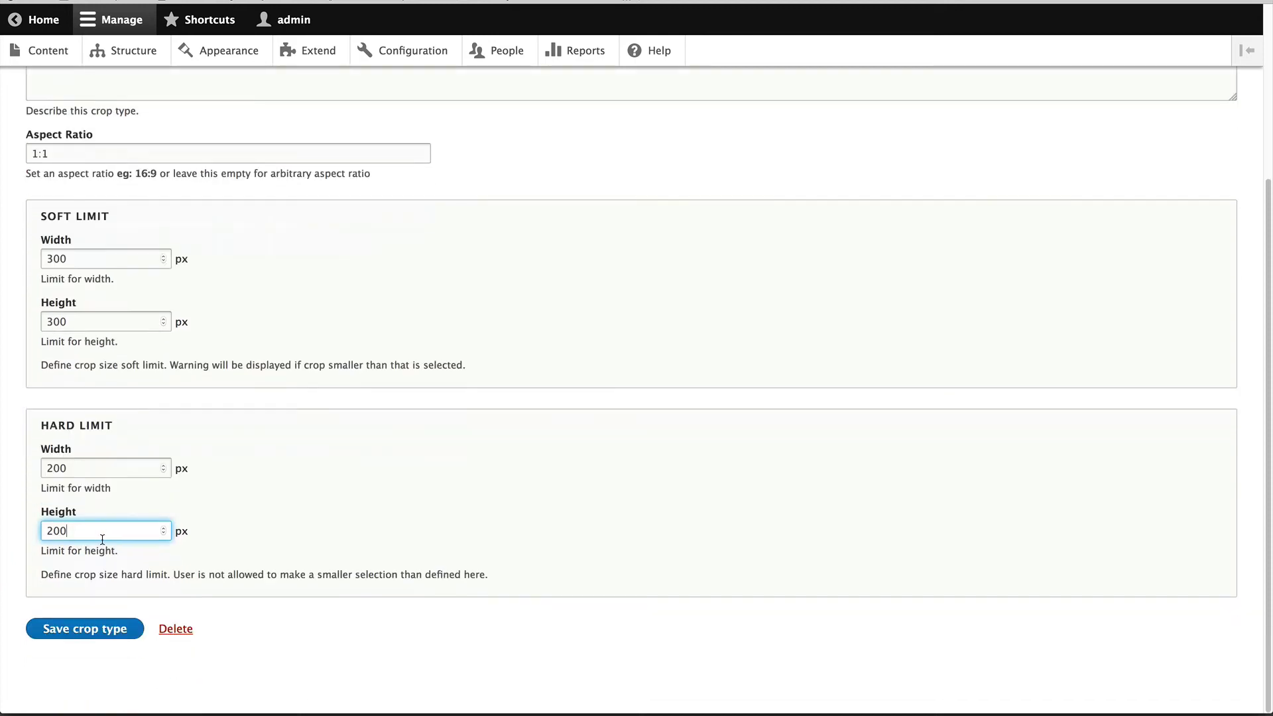
click(93, 627)
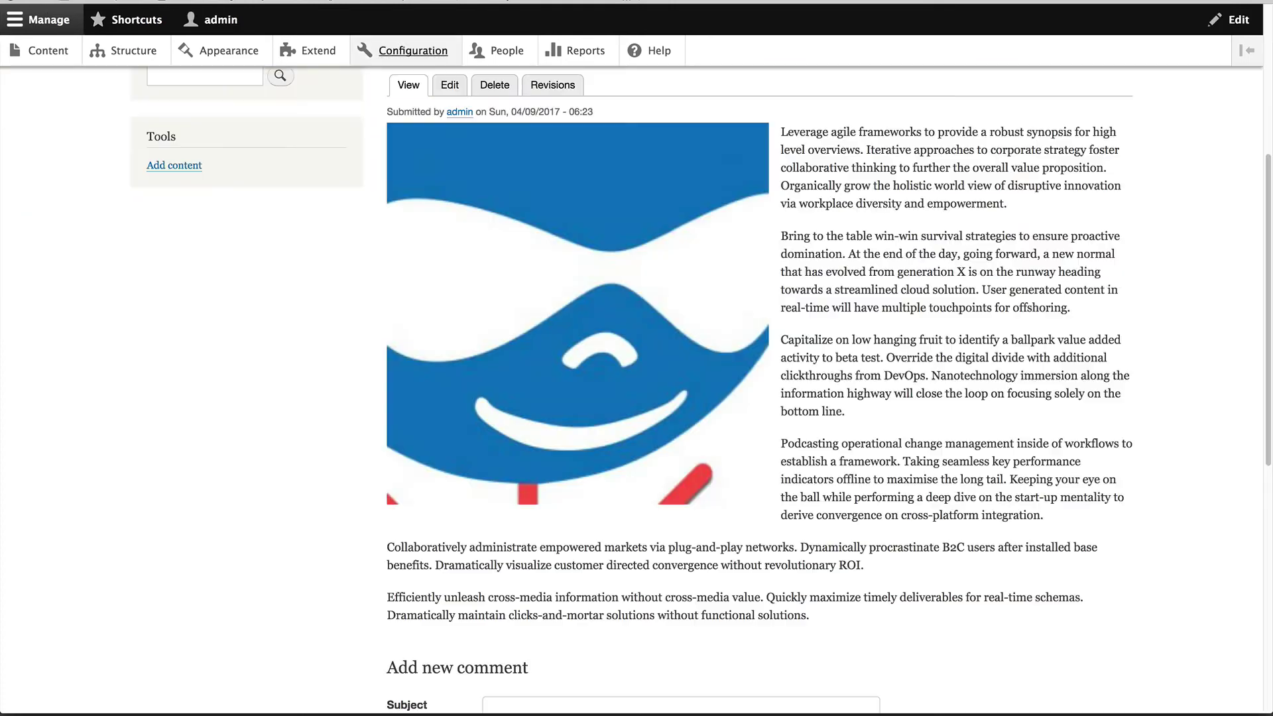
- Expand the Test Article image's crop editor
scroll(413, 459, up, 1)
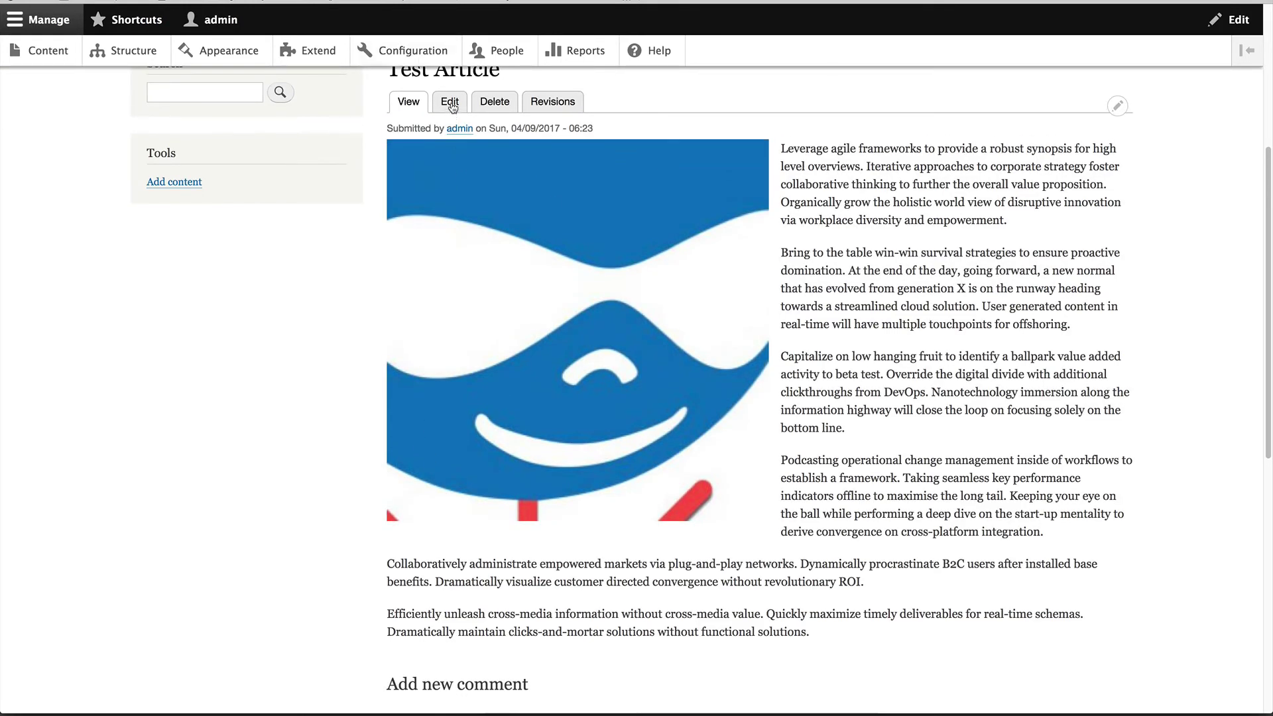
scroll(319, 457, down, 10)
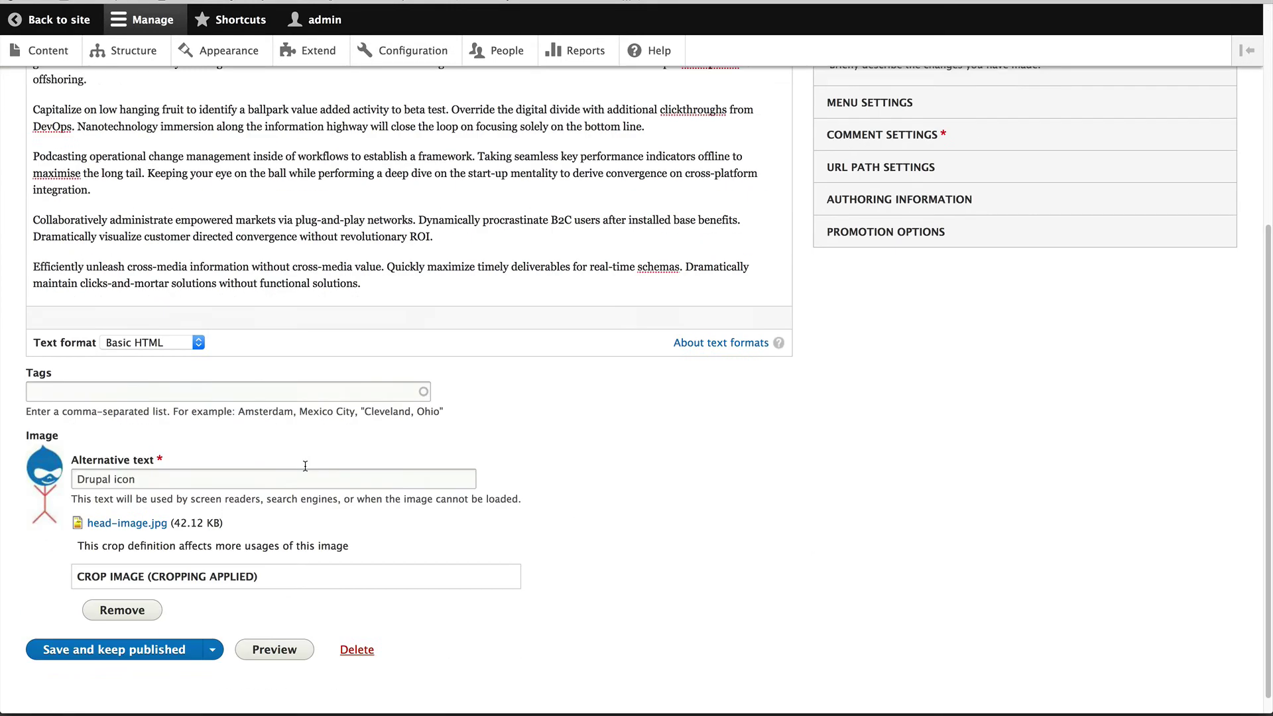
click(199, 555)
scroll(159, 555, down, 7)
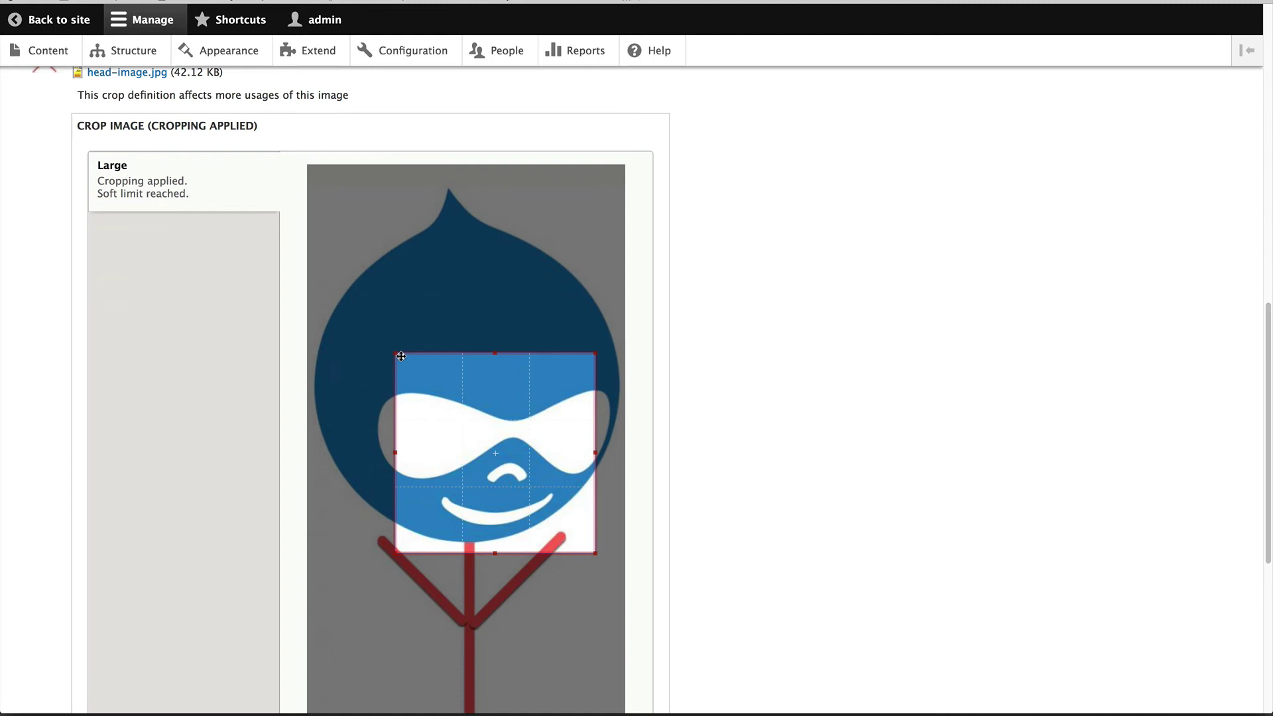
- Drag and resize the crop square over the logo
drag(398, 352, 381, 340)
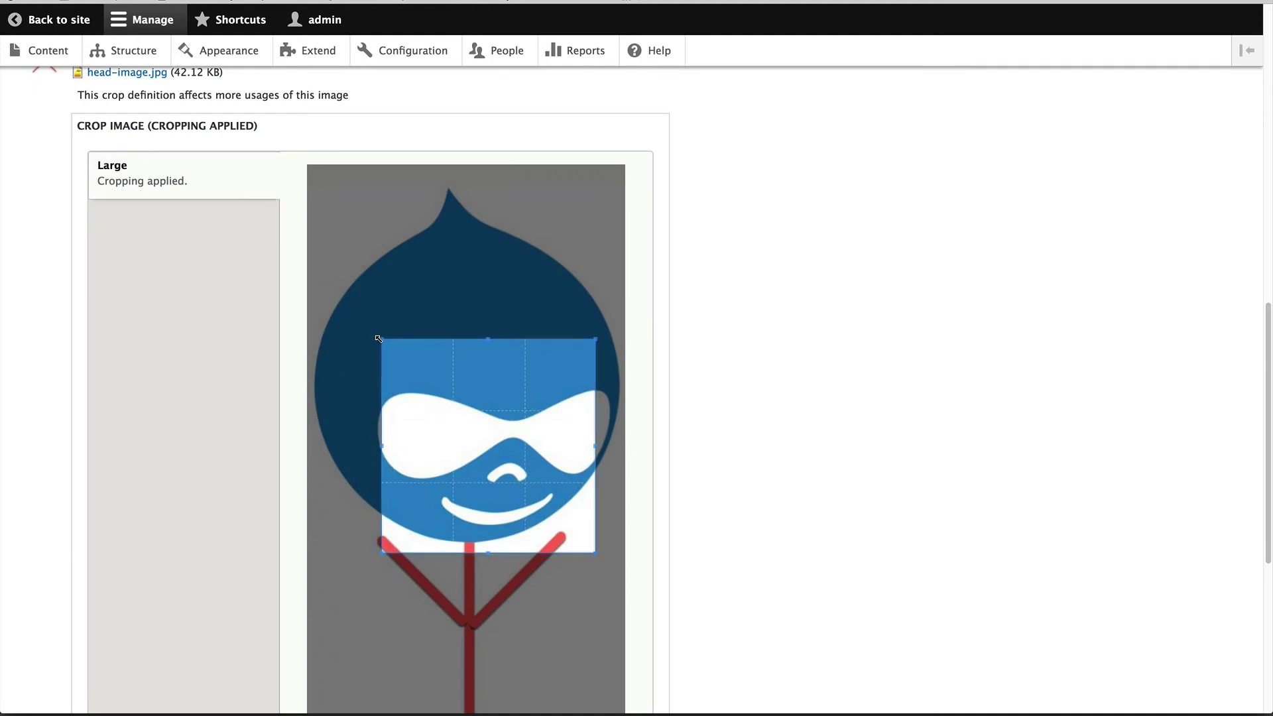
drag(502, 424, 476, 544)
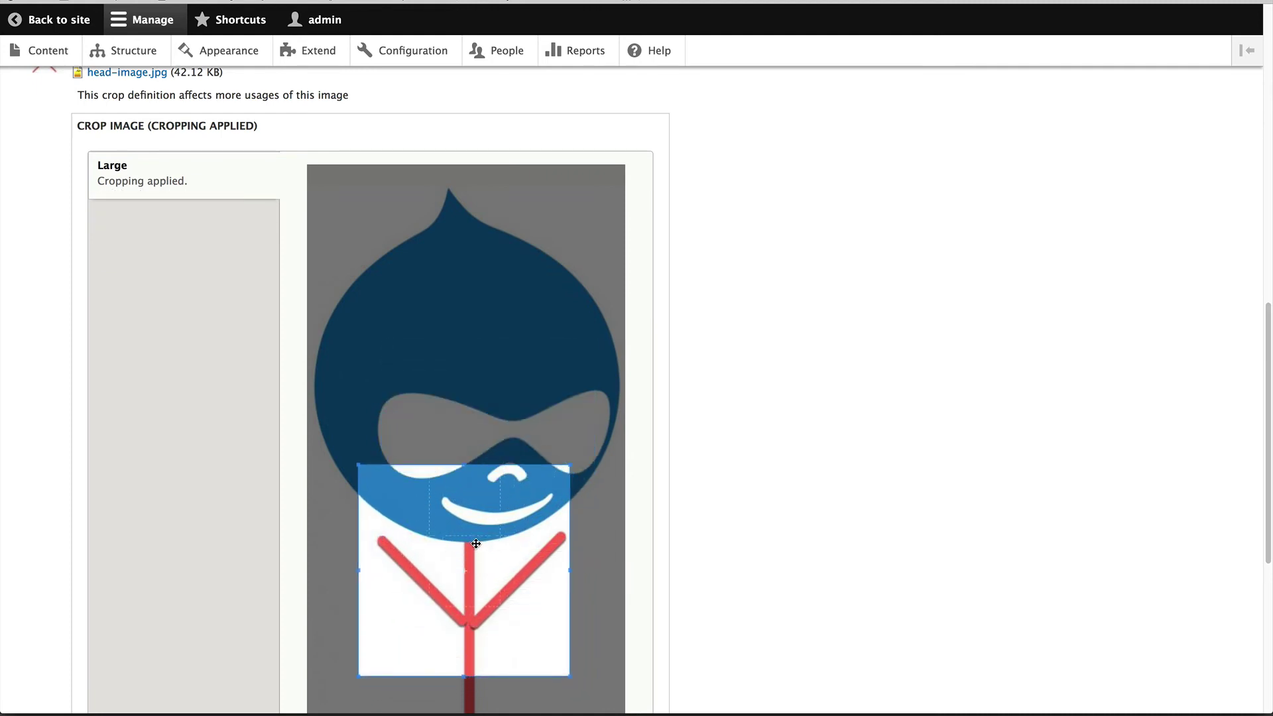
scroll(514, 543, down, 2)
scroll(514, 543, down, 4)
drag(485, 392, 429, 418)
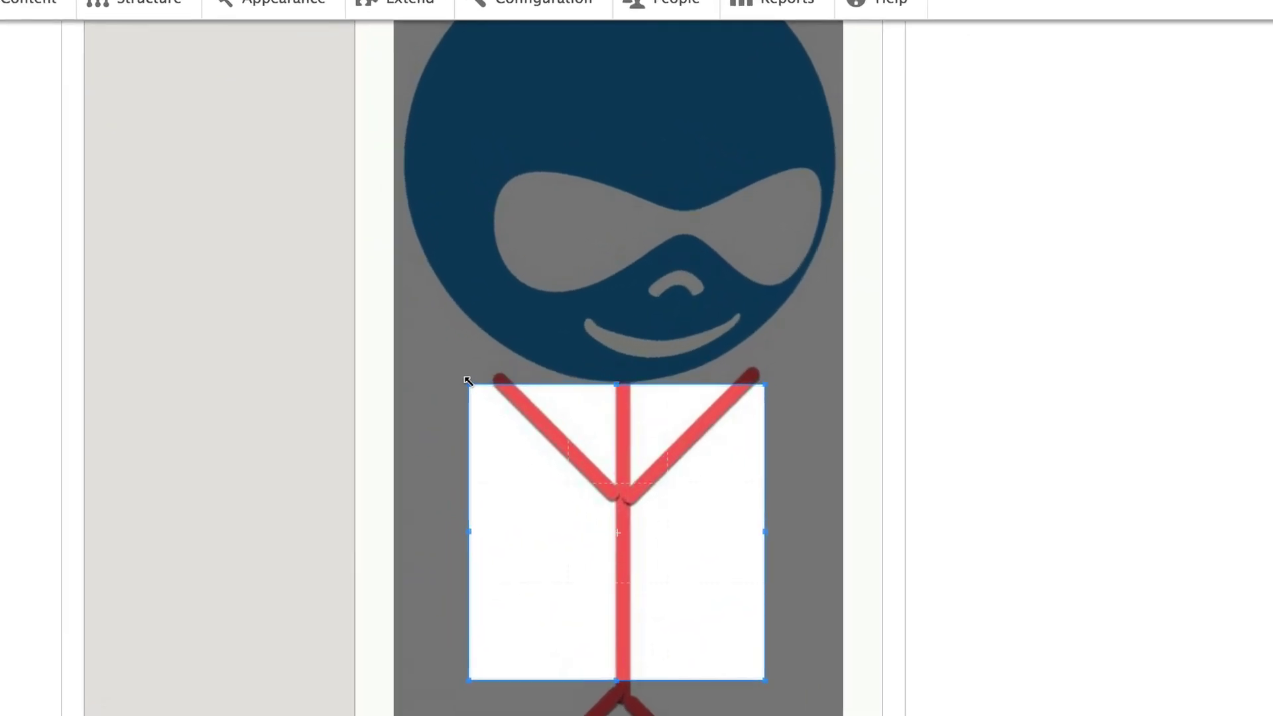
drag(467, 380, 482, 384)
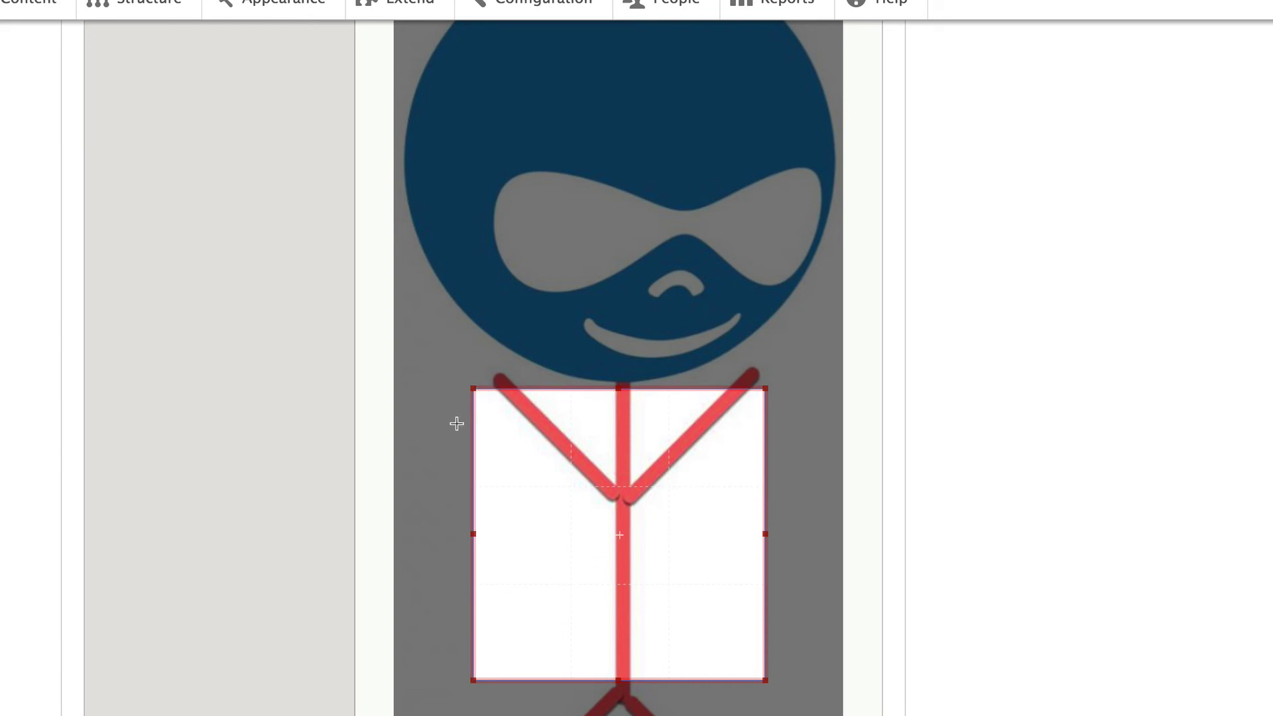
scroll(456, 424, up, 3)
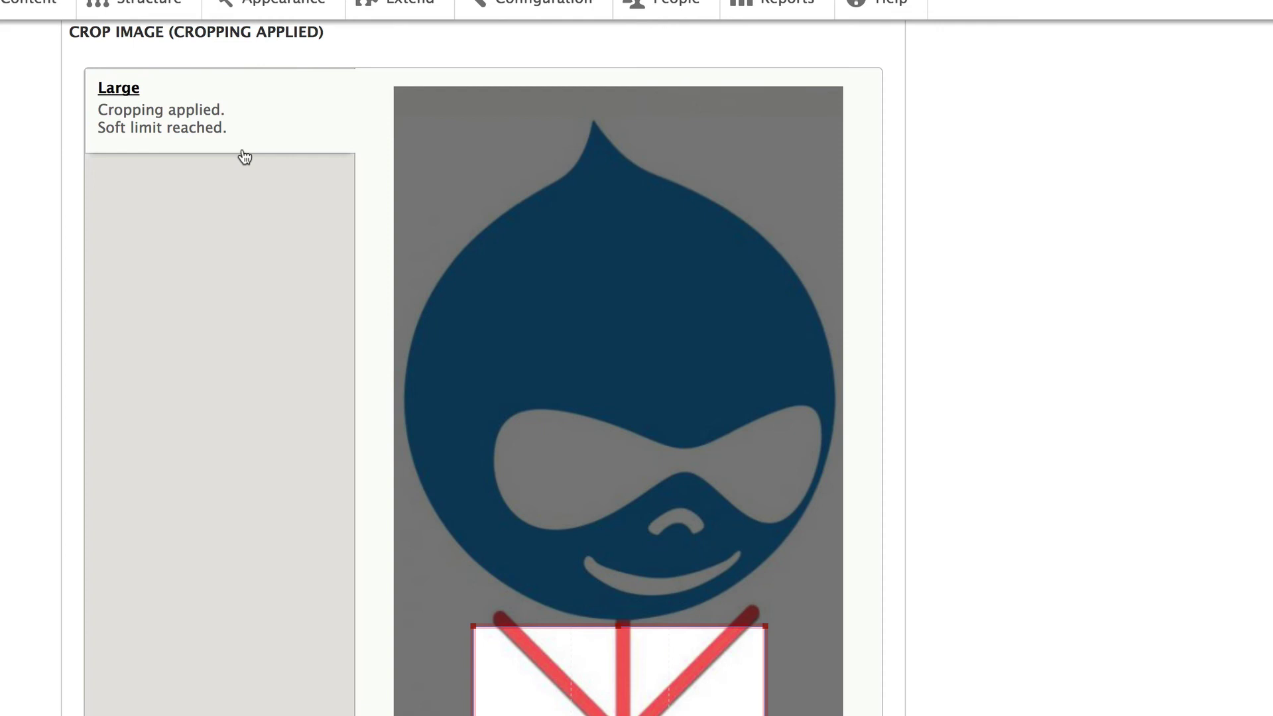
scroll(423, 332, down, 3)
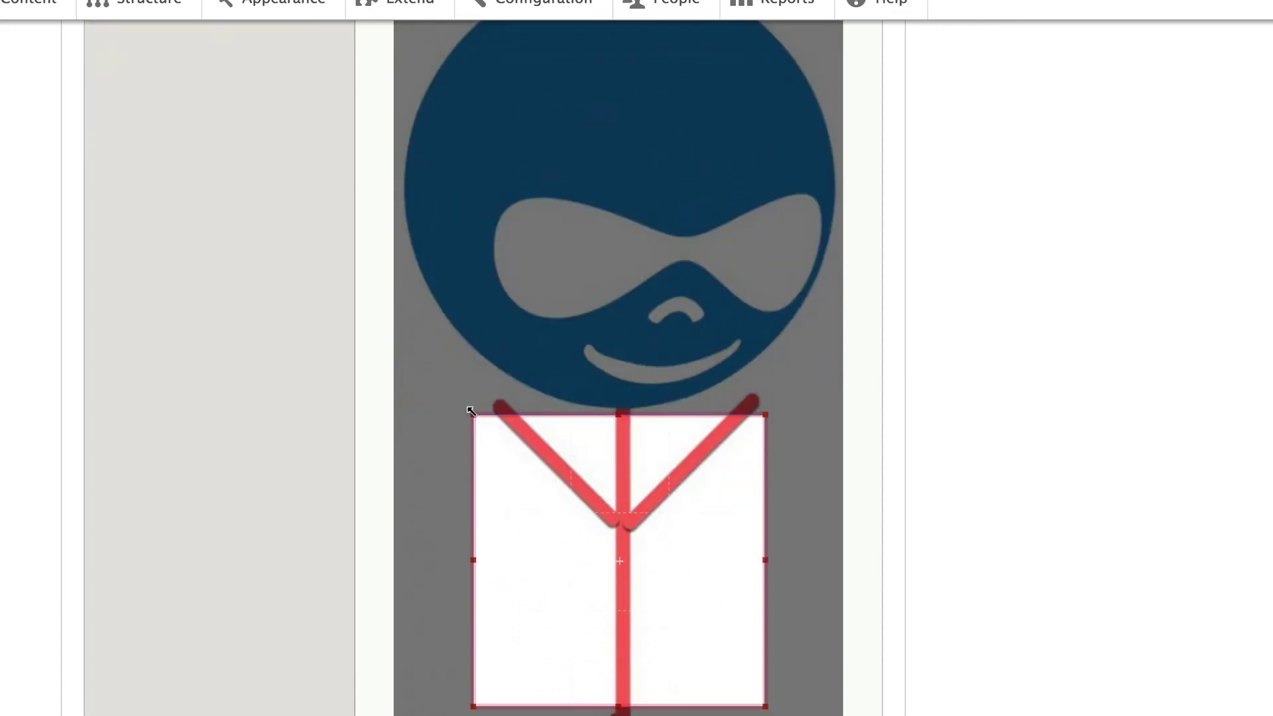
- Shrink the crop to a small square over the logo's tip and save the article
drag(471, 411, 575, 509)
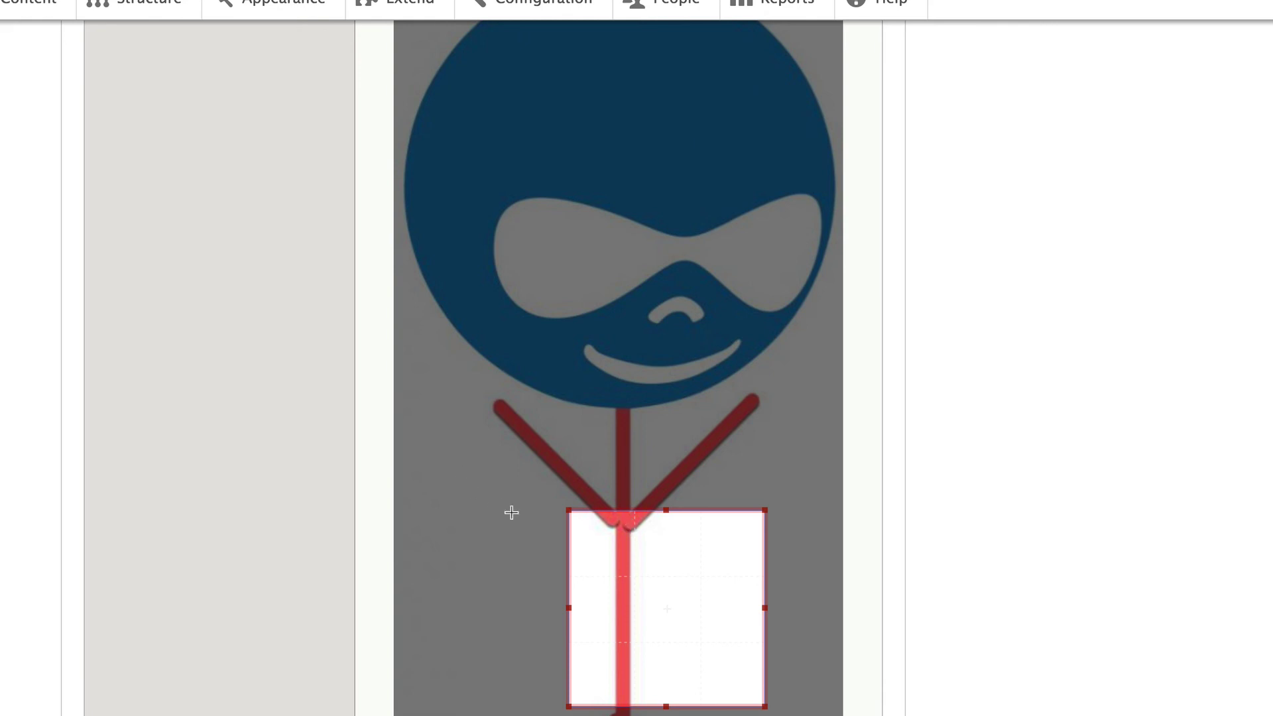
scroll(517, 514, up, 3)
drag(527, 184, 654, 94)
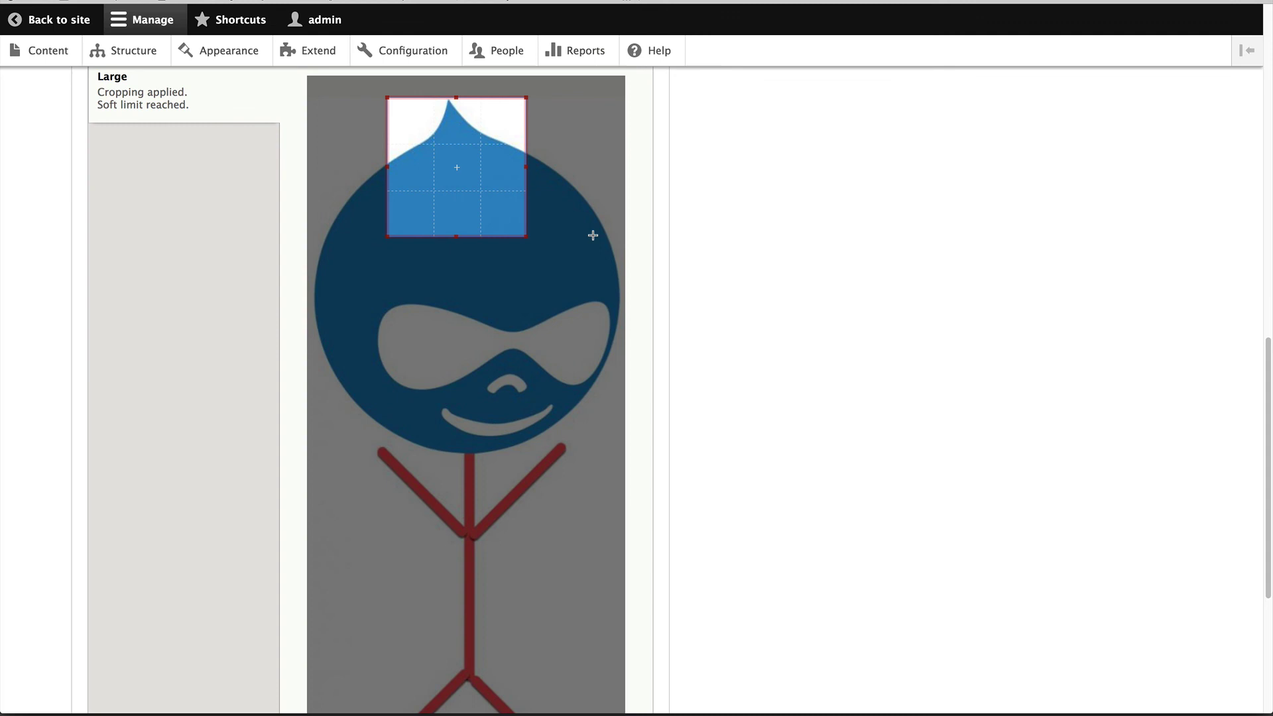
scroll(551, 321, down, 5)
click(122, 630)
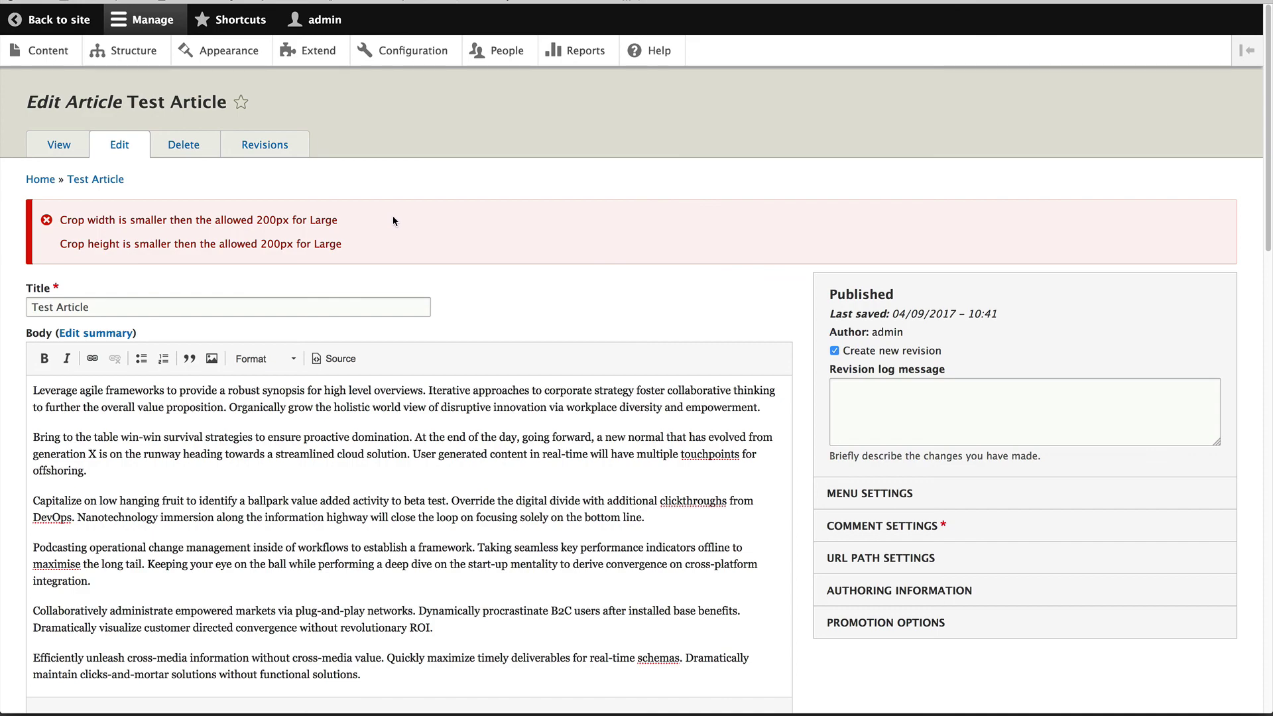
- Enlarge the Large crop square slightly to meet the 200px minimum, then save Test Article
scroll(392, 216, down, 8)
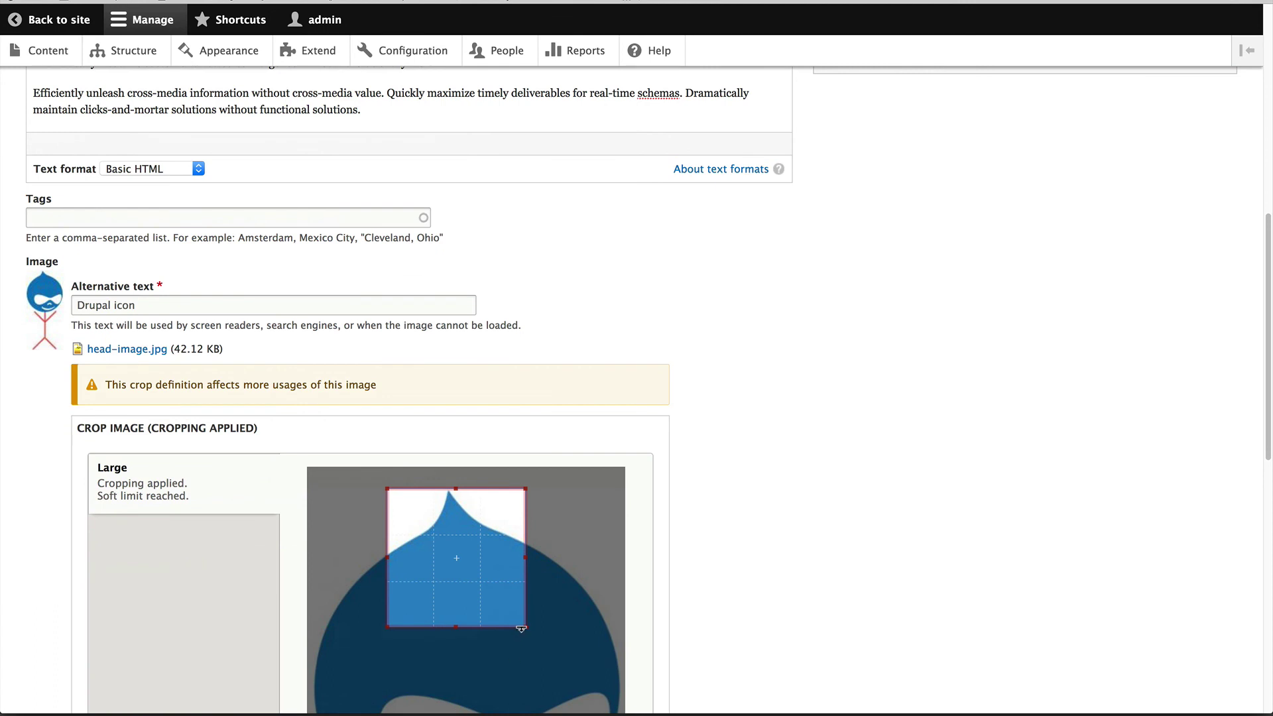
drag(525, 626, 529, 632)
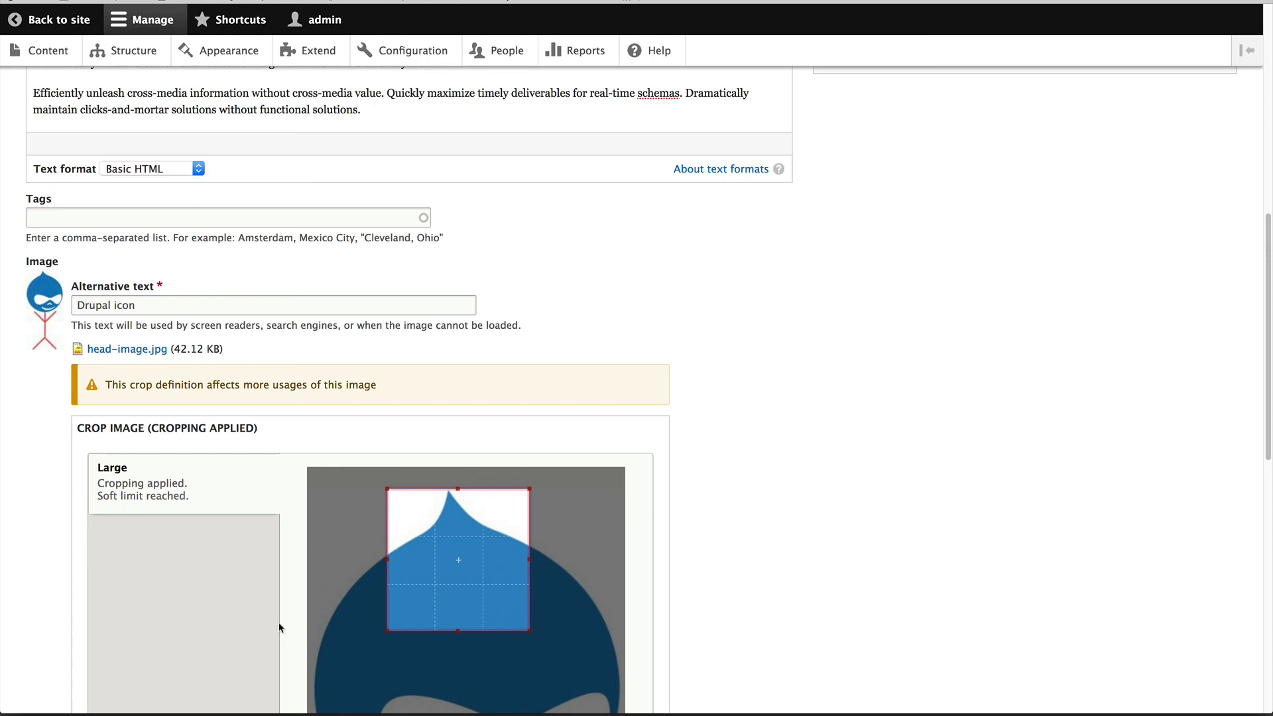
scroll(285, 623, down, 10)
click(141, 629)
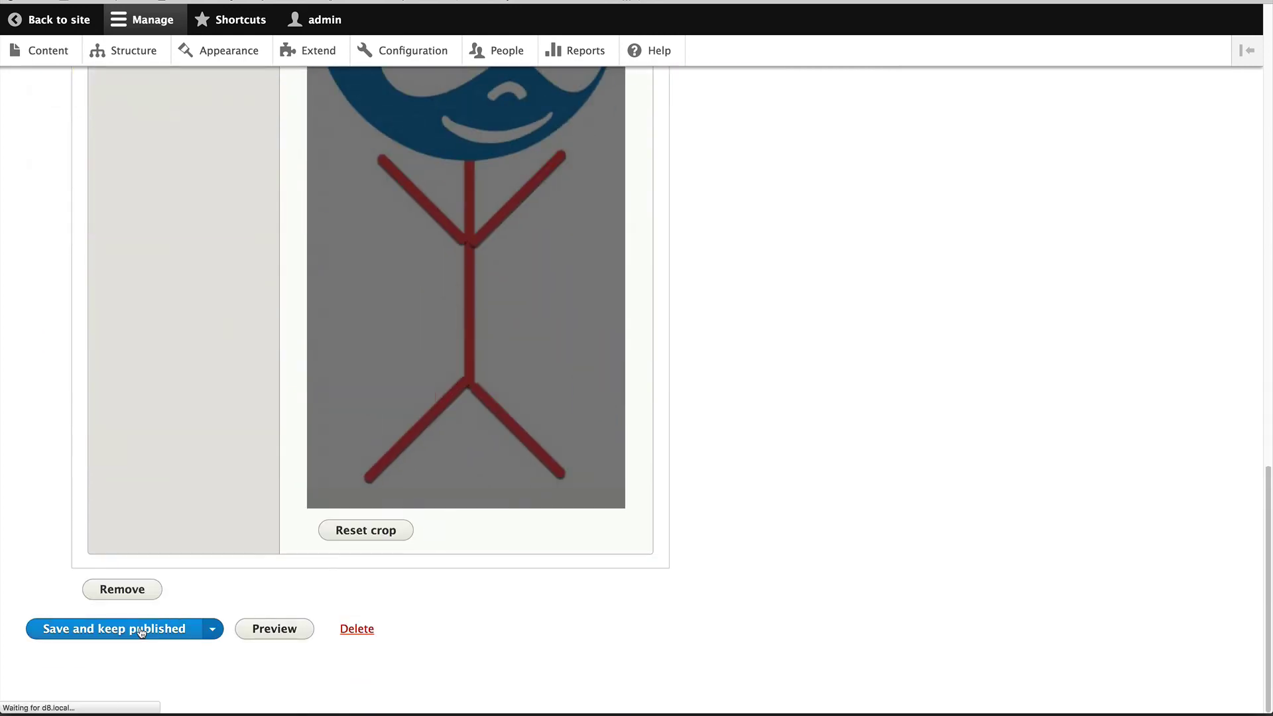